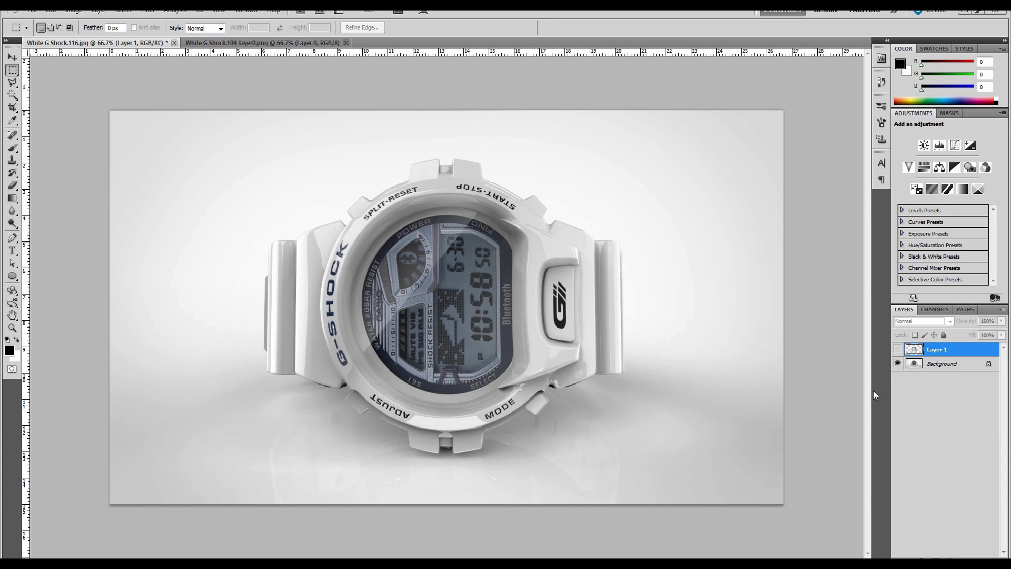
- Show Layer 1 over the watch render, set its blend mode to Multiply and reduce its opacity to 44%
click(897, 350)
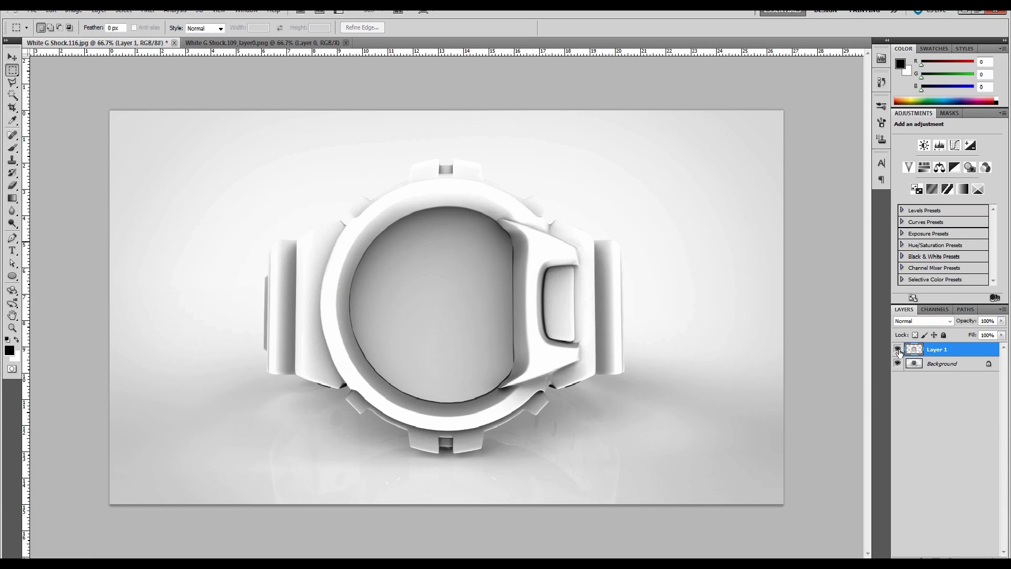
click(951, 320)
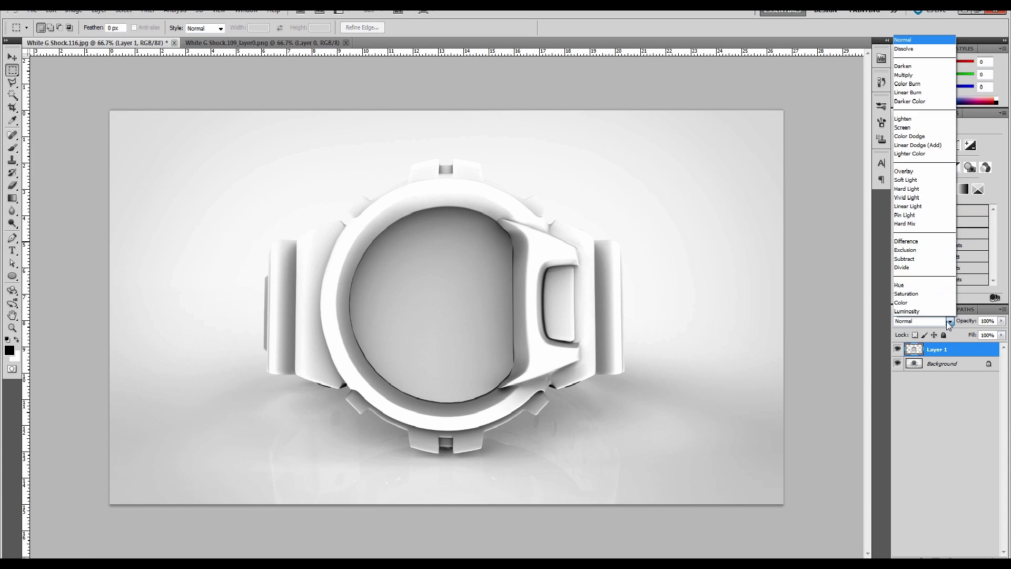
click(937, 76)
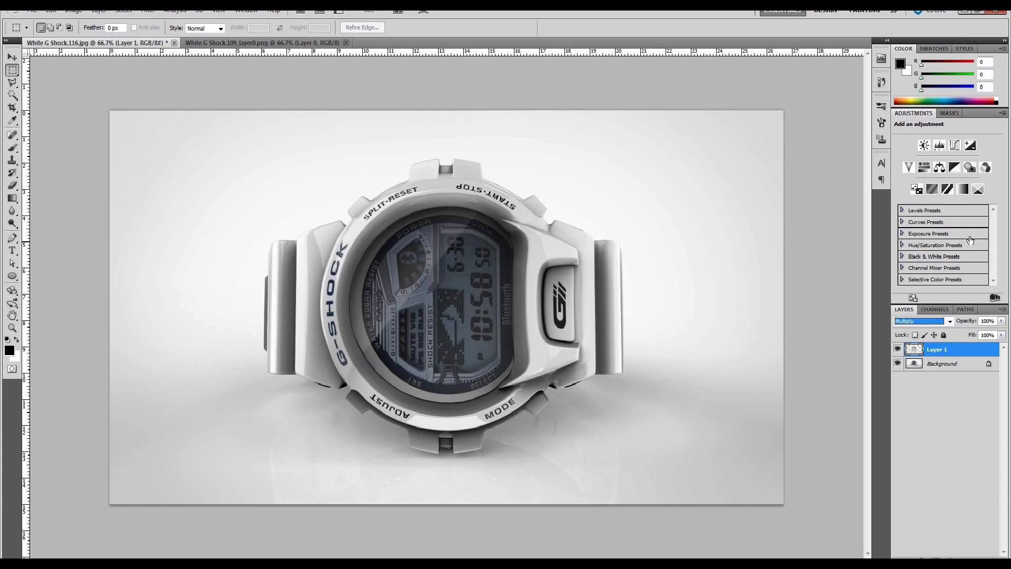
click(1002, 321)
drag(1002, 336, 973, 334)
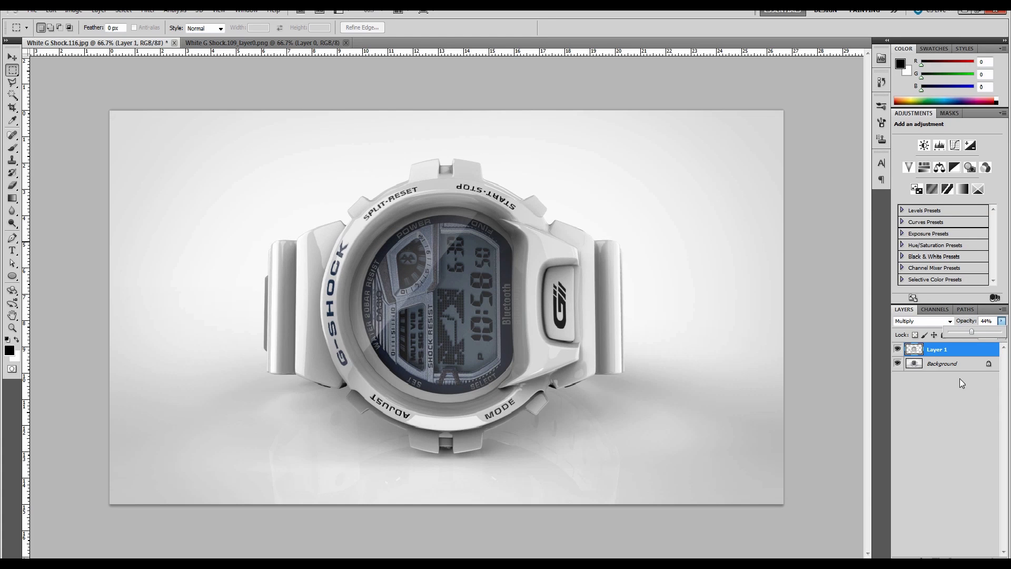
click(959, 377)
- Delete Layer 1 from the watch image
click(967, 353)
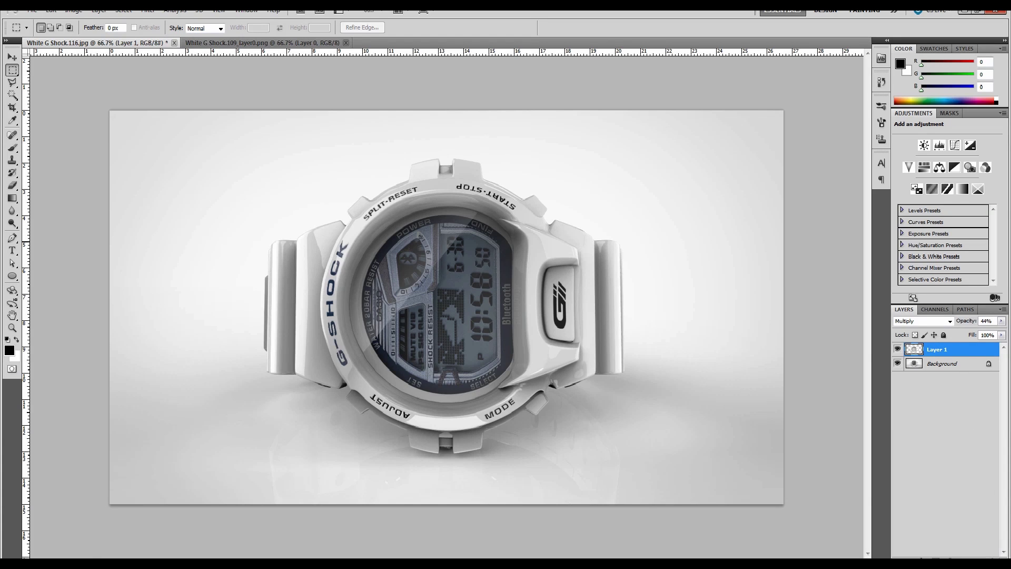
click(995, 548)
click(472, 219)
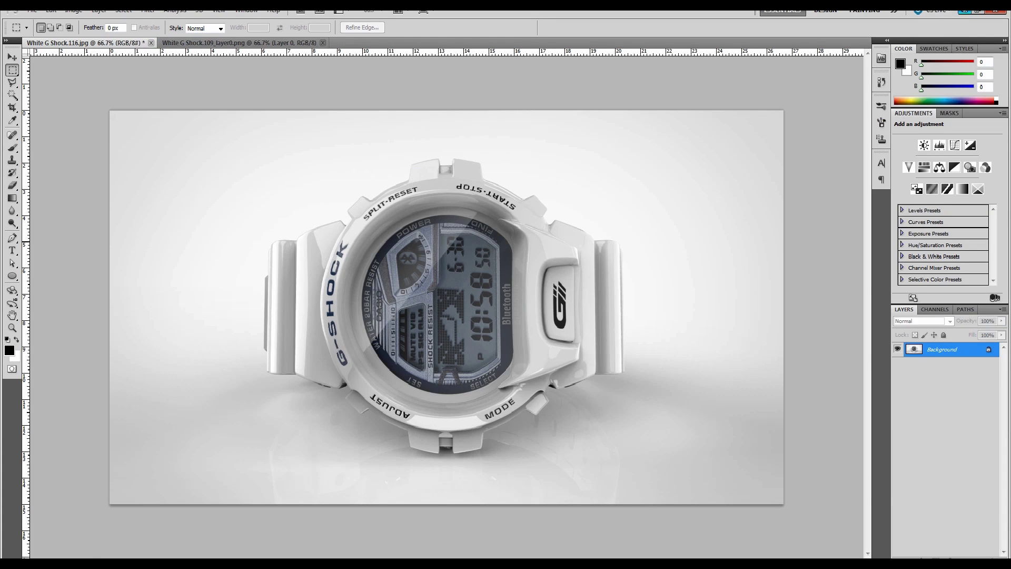
- Switch to KeyShot and examine the advanced properties of the watch body's plastic material, including its refraction index
click(963, 10)
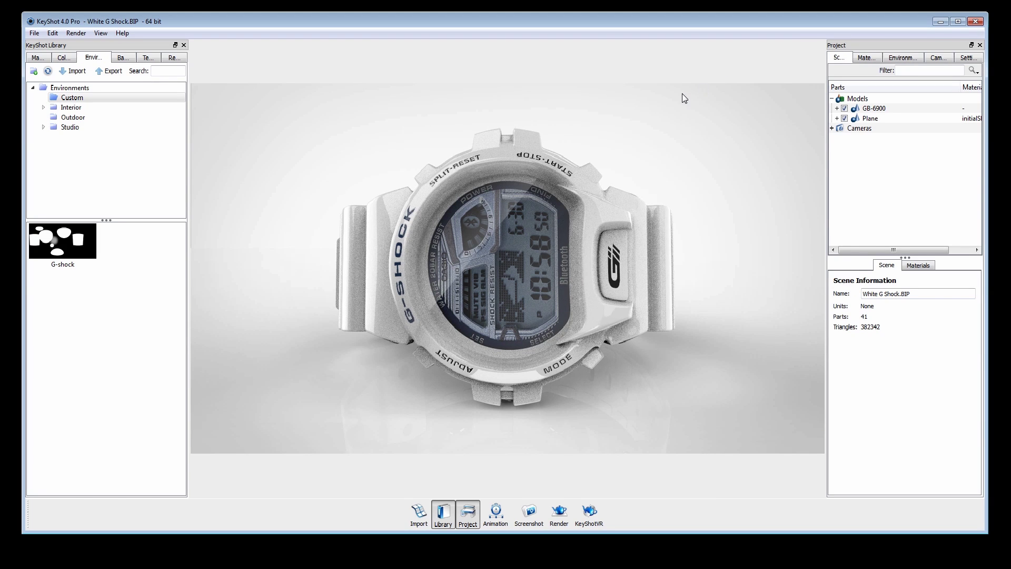
drag(713, 19, 705, 19)
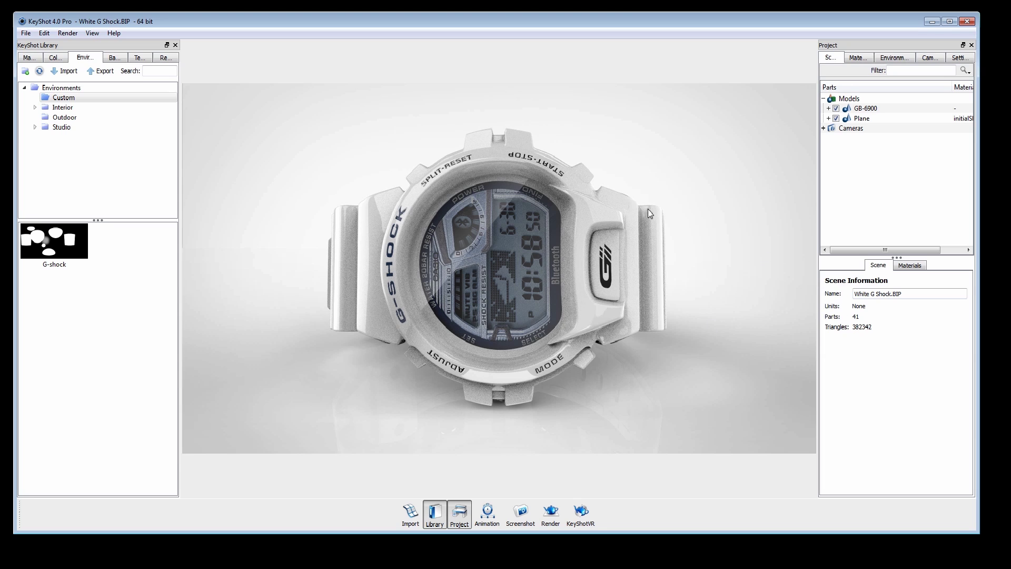
click(607, 215)
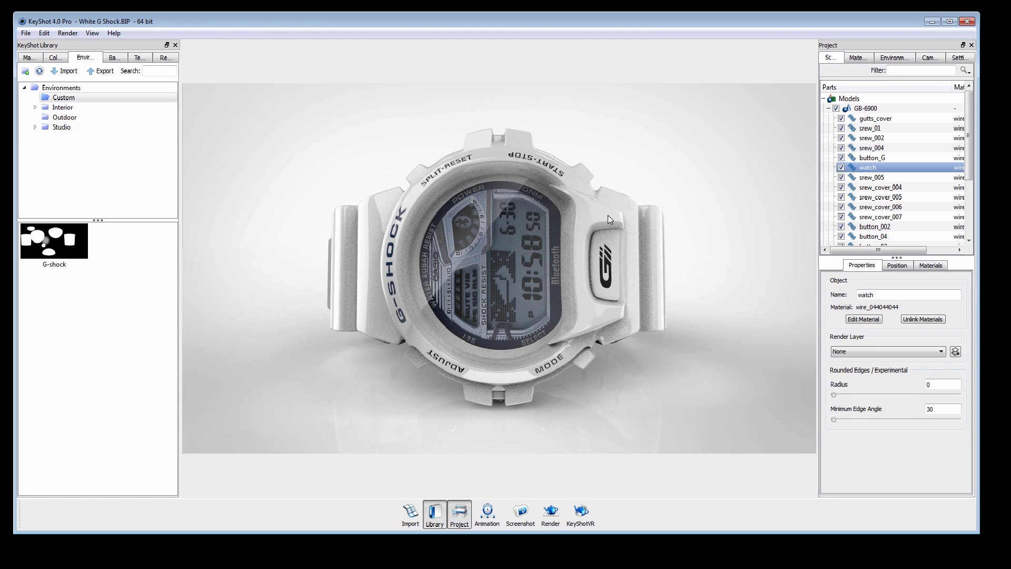
double_click(608, 214)
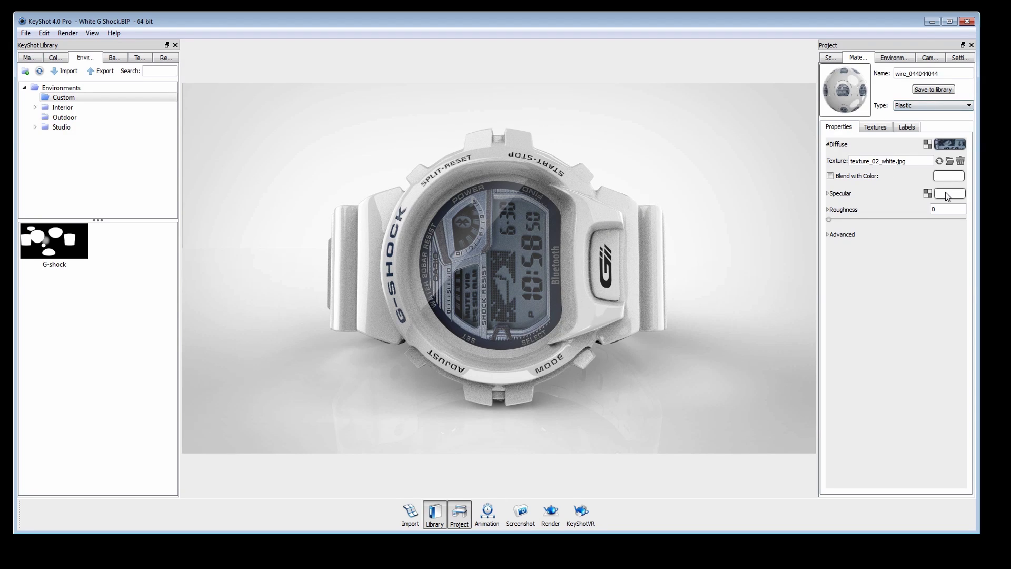
click(828, 234)
drag(943, 282, 925, 280)
click(951, 282)
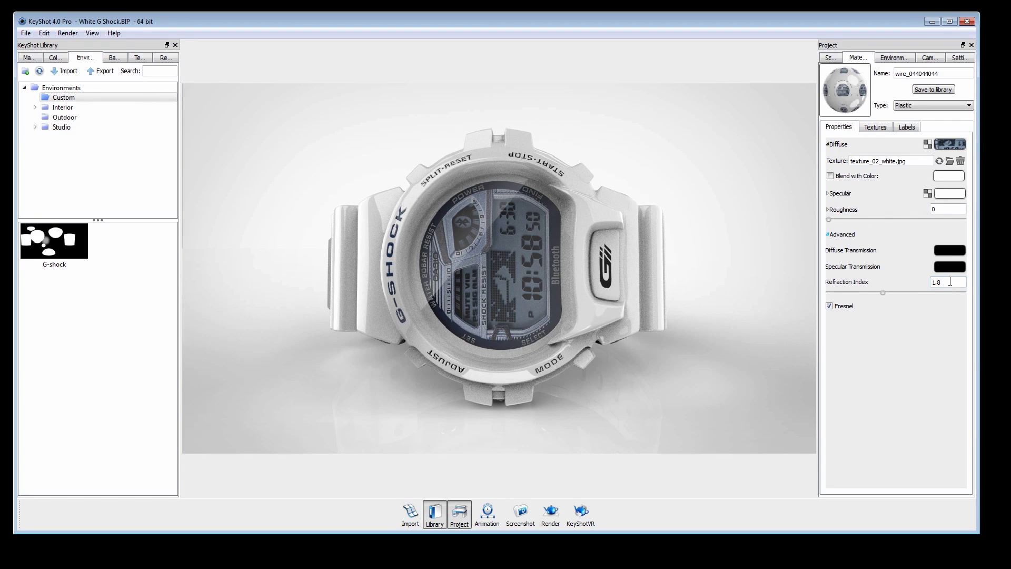
- Toggle the plane's emissive material opacity texture off and on again, and open the environment settings
click(829, 58)
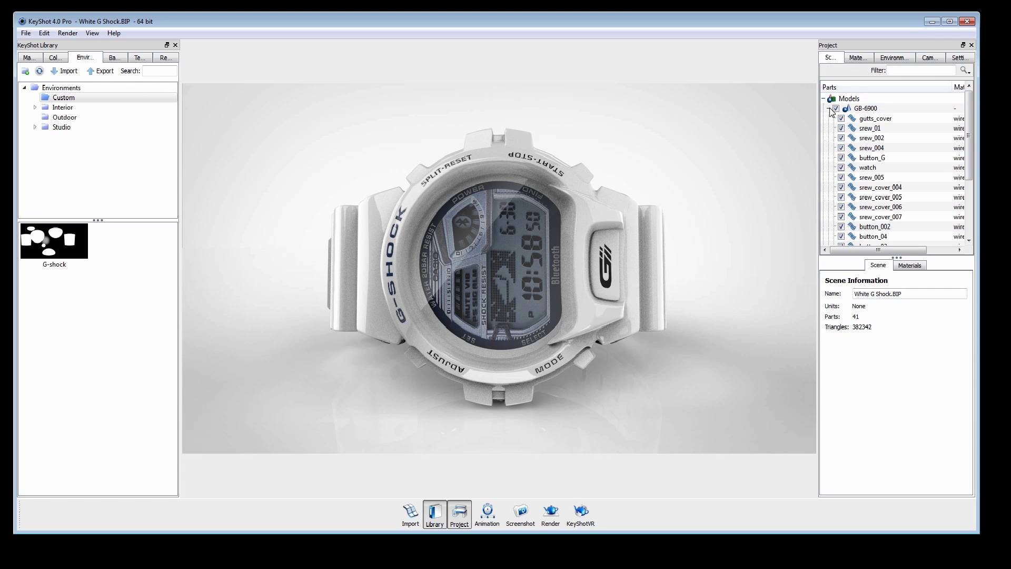
click(829, 108)
click(854, 119)
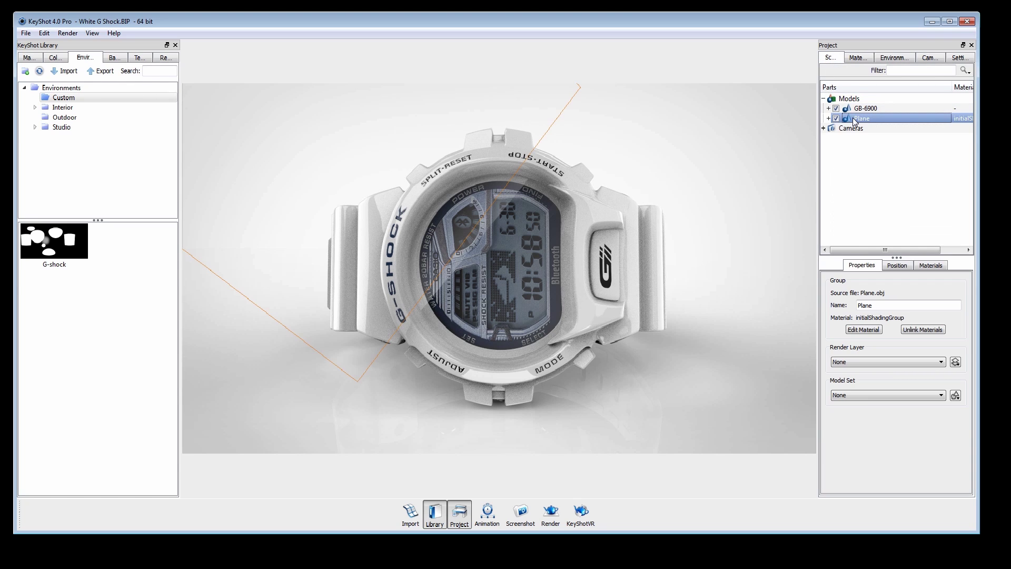
click(828, 118)
click(864, 128)
click(864, 317)
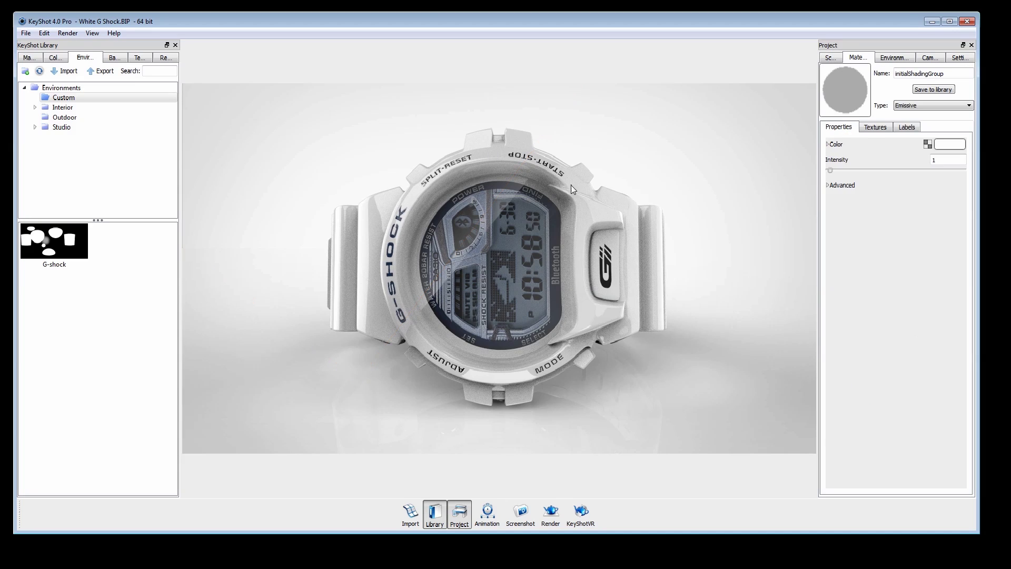
click(872, 129)
click(919, 140)
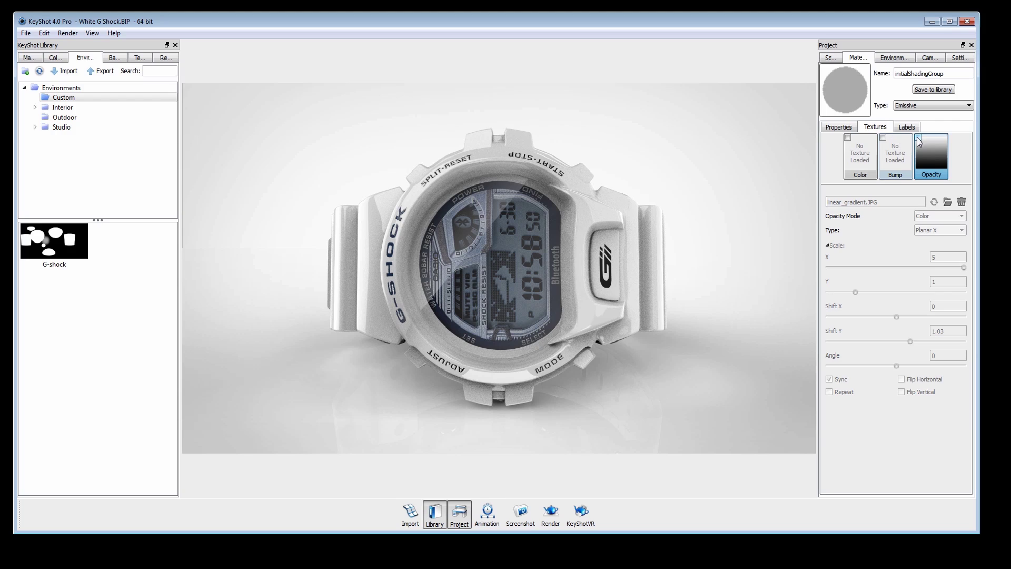
click(918, 138)
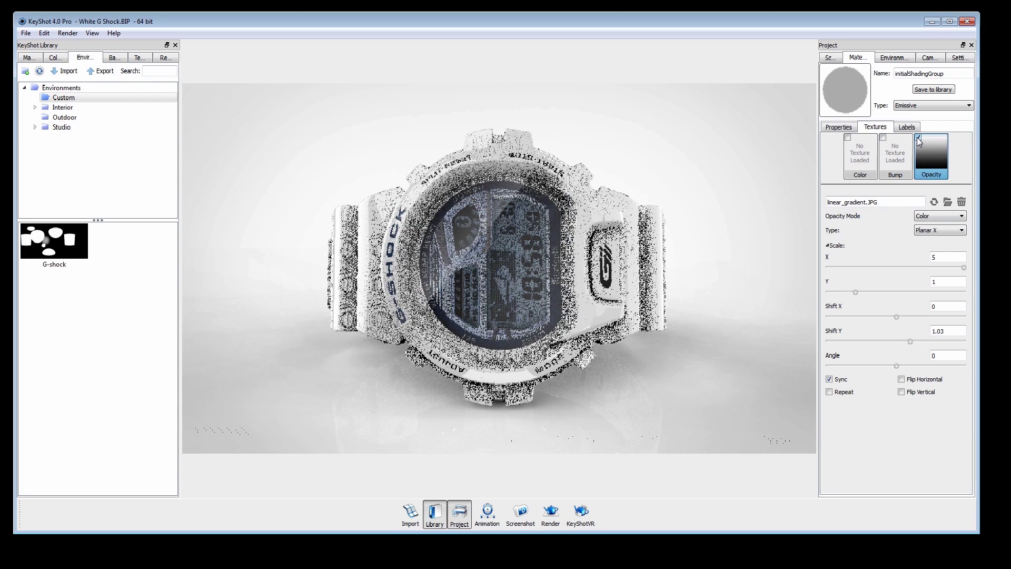
click(886, 59)
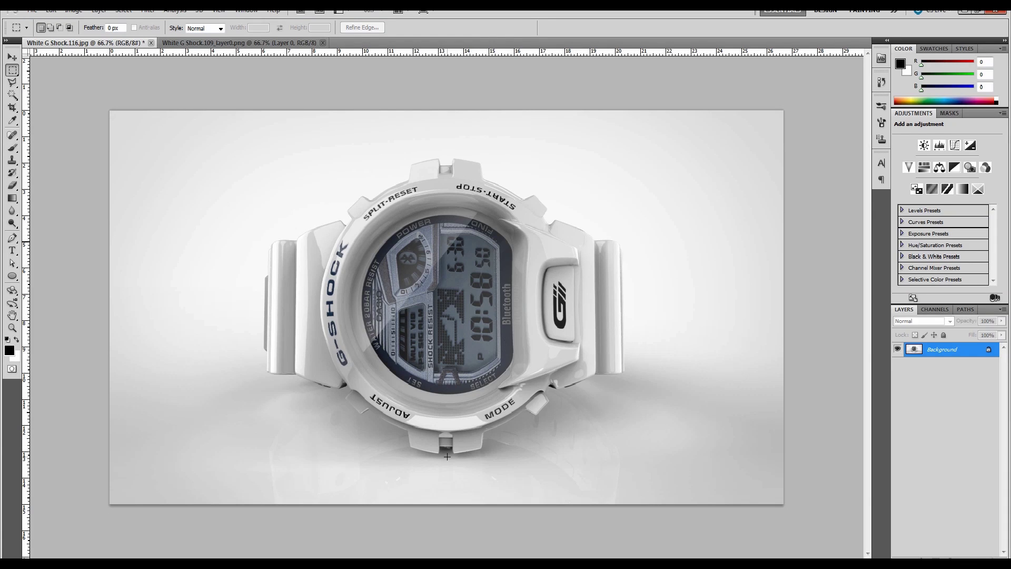
drag(335, 370, 433, 461)
click(610, 232)
drag(604, 312, 623, 390)
click(621, 363)
- Start a new document named All White, 6000 pixels wide and 3000 pixels high, at 300 pixels/inch
click(32, 10)
click(42, 21)
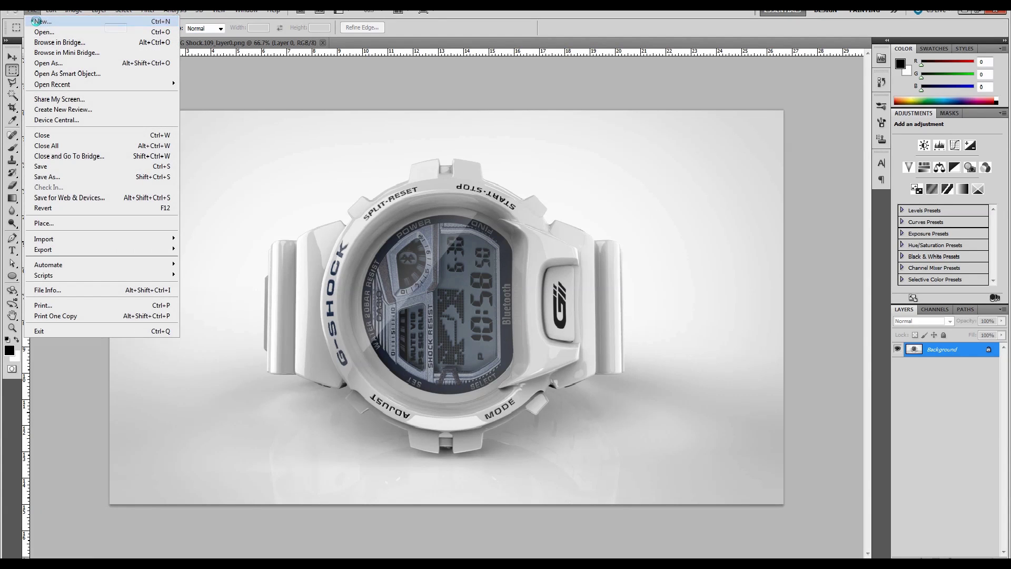
text(All White)
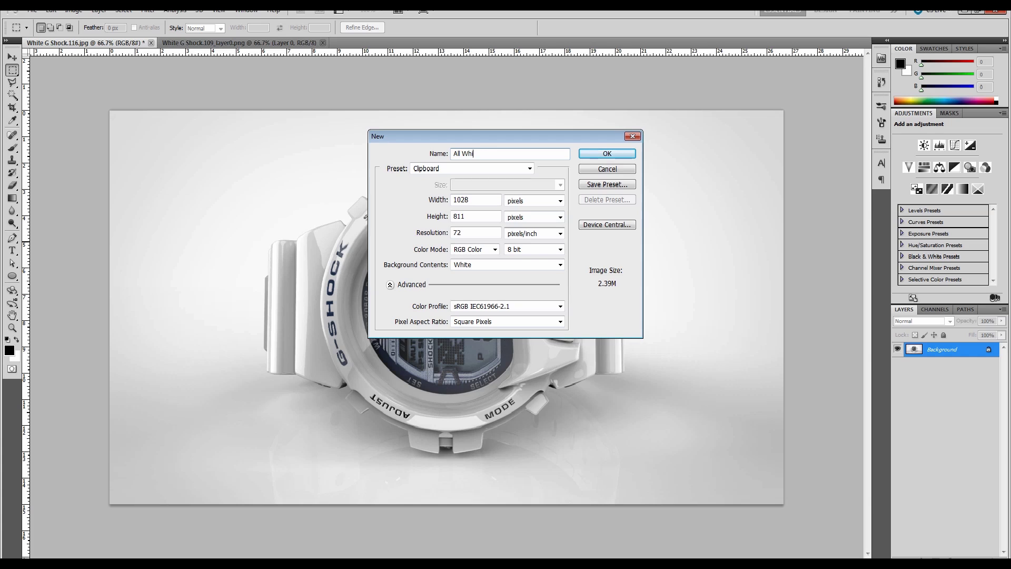
double_click(474, 200)
text(6000)
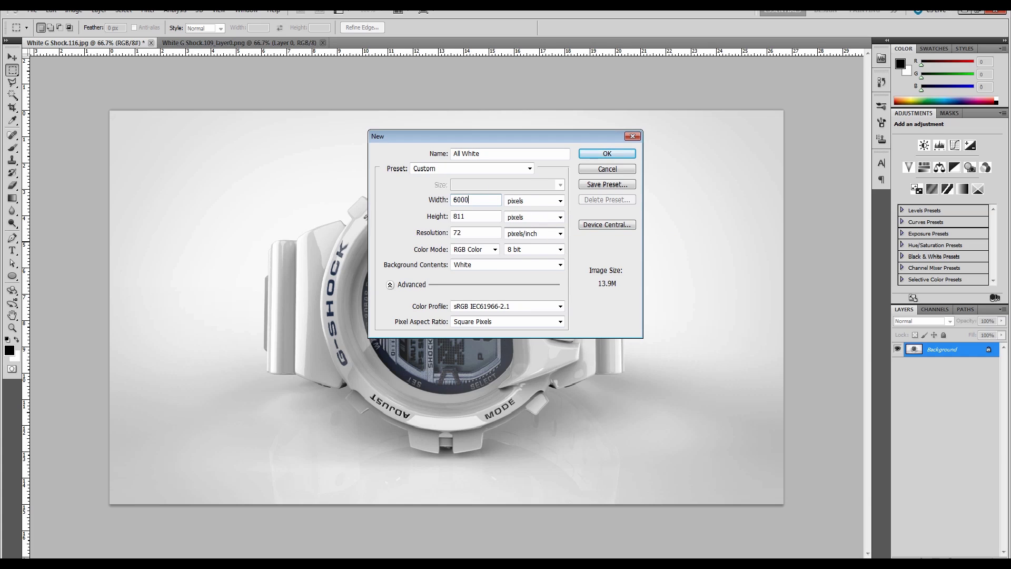
key(Tab)
text(3000)
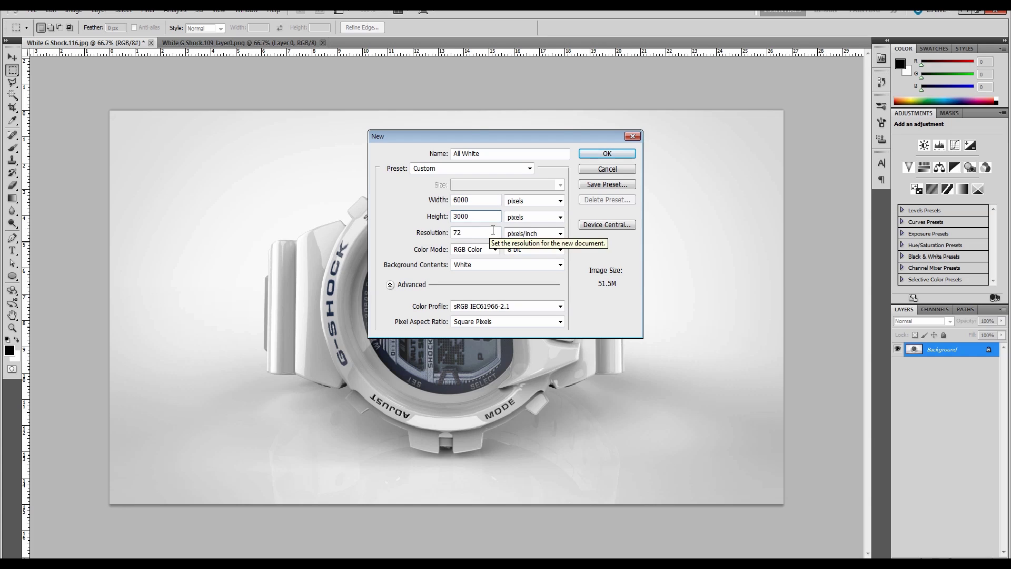
key(Tab)
text(300)
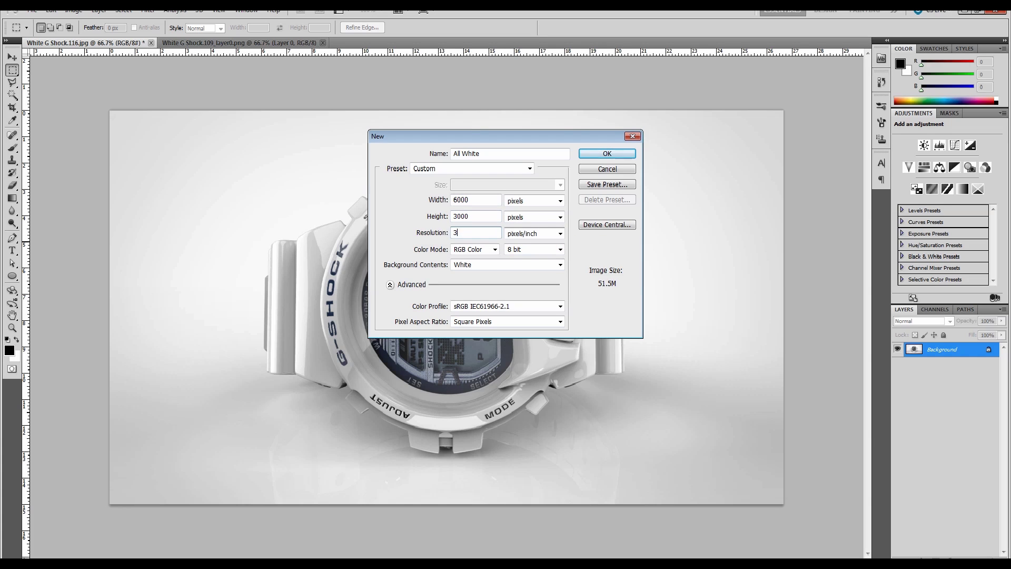
- Set the new document to 32 bit with white background contents and create it
click(561, 250)
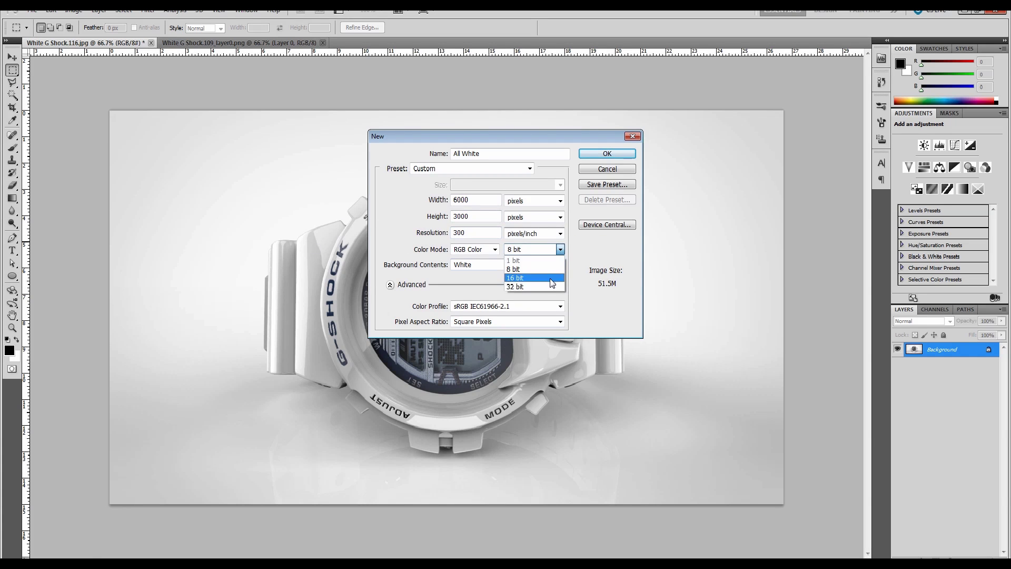
click(521, 278)
click(559, 265)
click(551, 275)
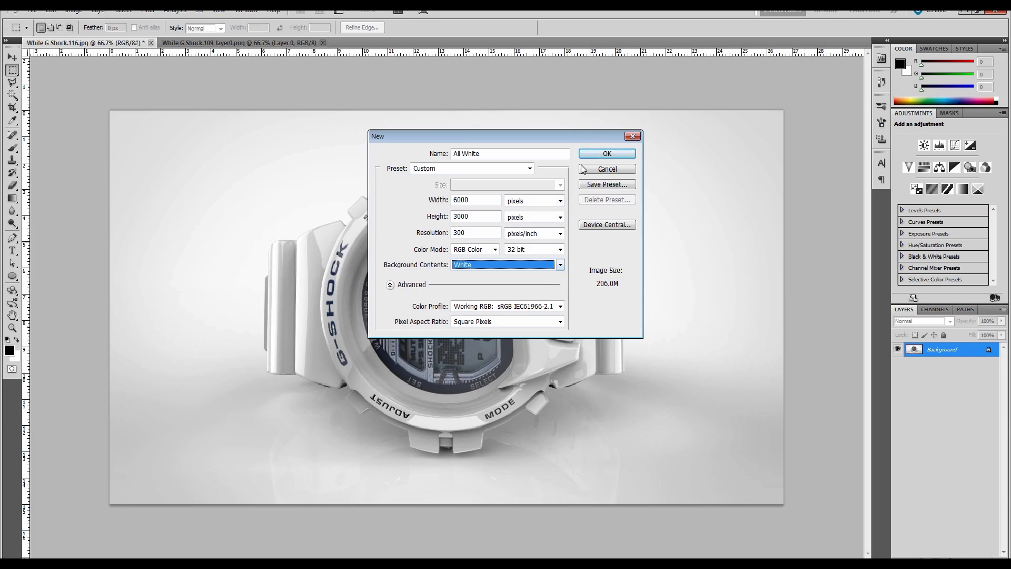
click(606, 154)
- Save the blank white image as All White.hdr in Radiance format in the Custom folder
click(32, 10)
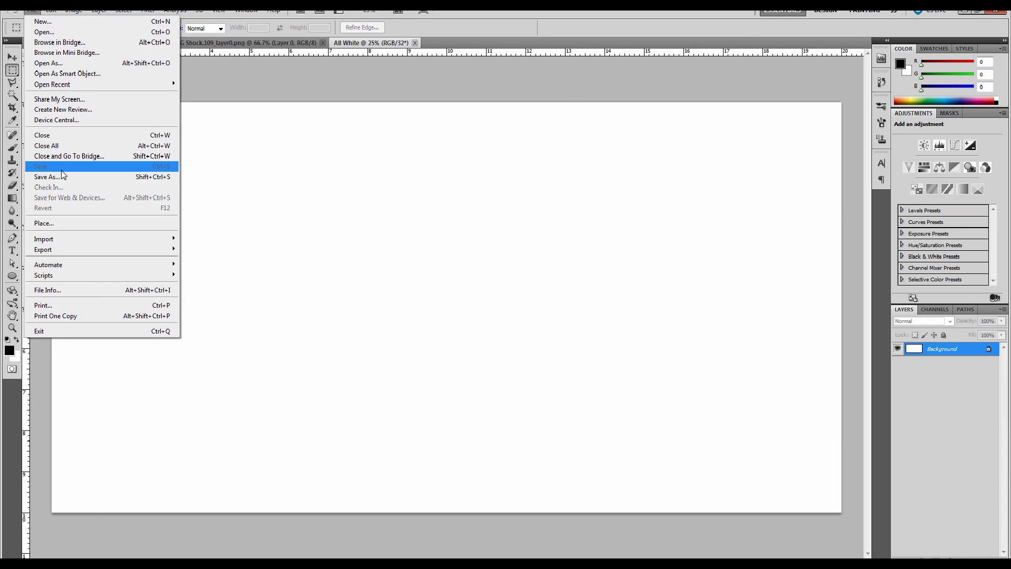
click(63, 168)
click(224, 373)
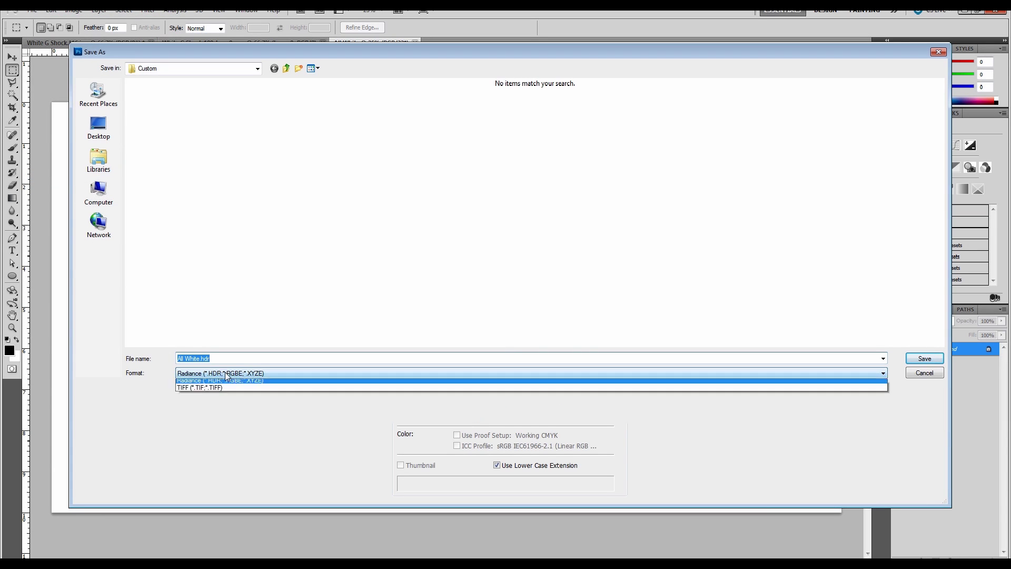
click(273, 406)
click(924, 358)
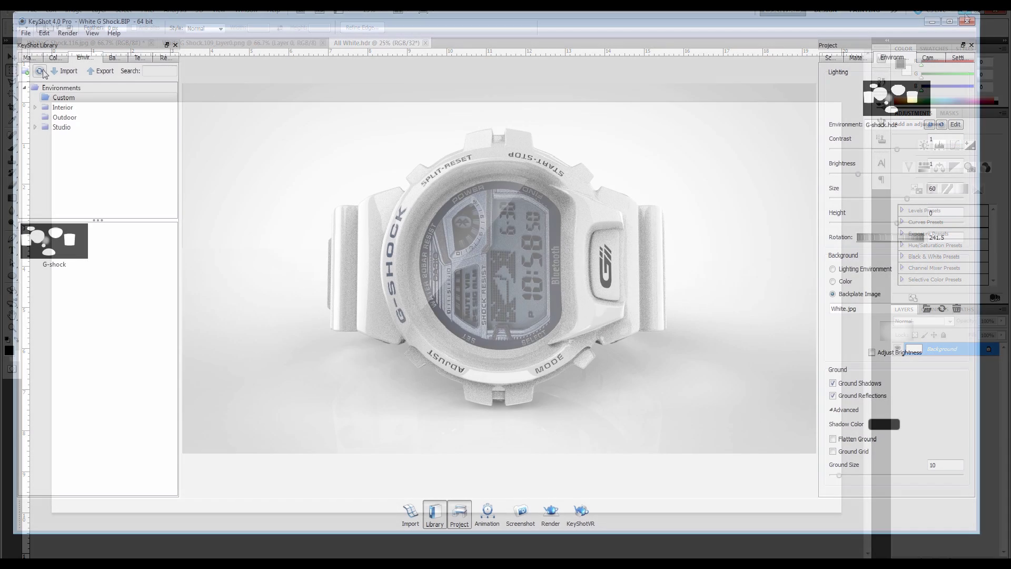
- Switch to KeyShot, refresh the custom environments and apply the All White environment to the scene
click(42, 72)
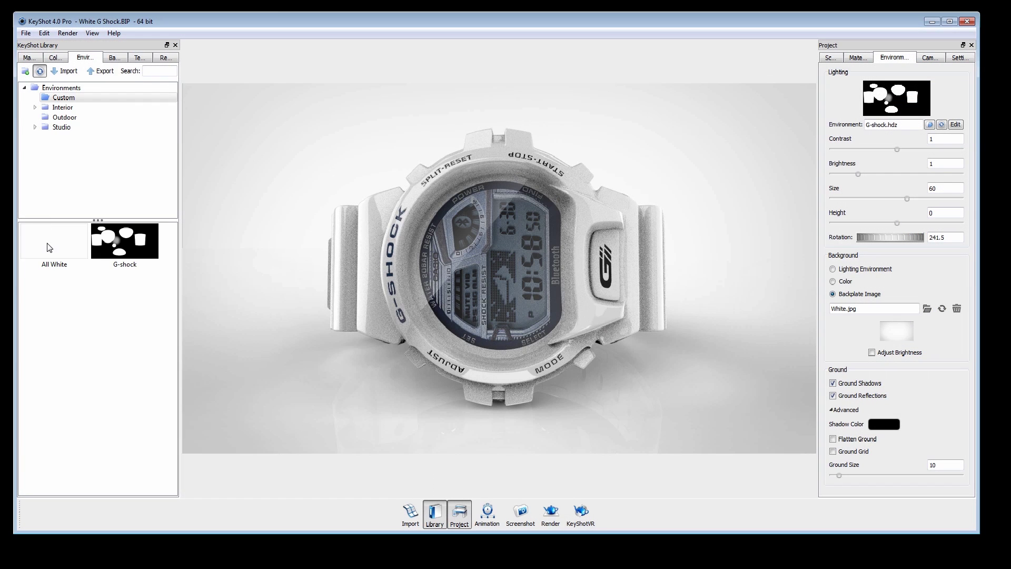
drag(63, 245, 284, 152)
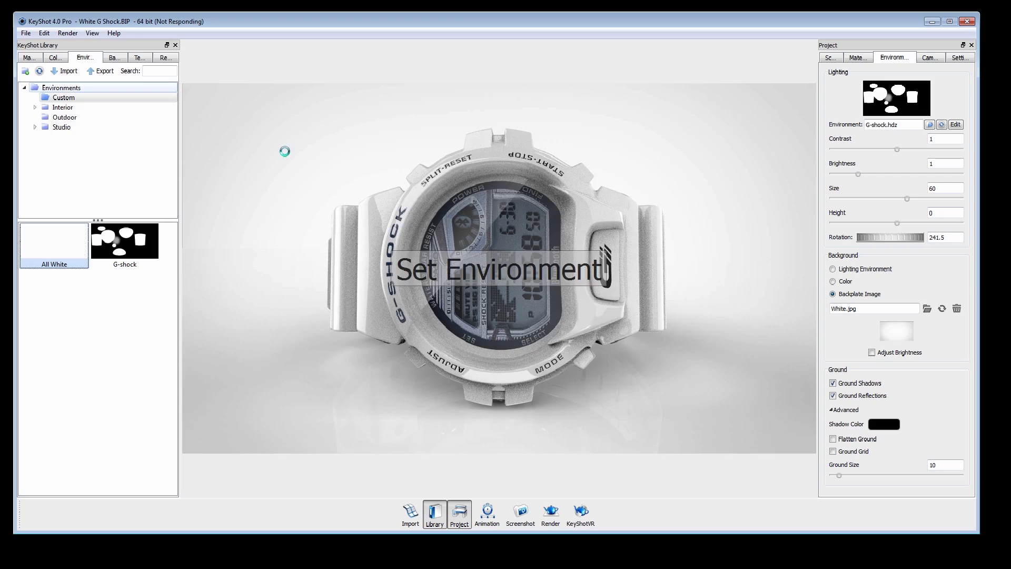
- Duplicate the GB-6900 watch model and hide the original model and the plane
click(829, 58)
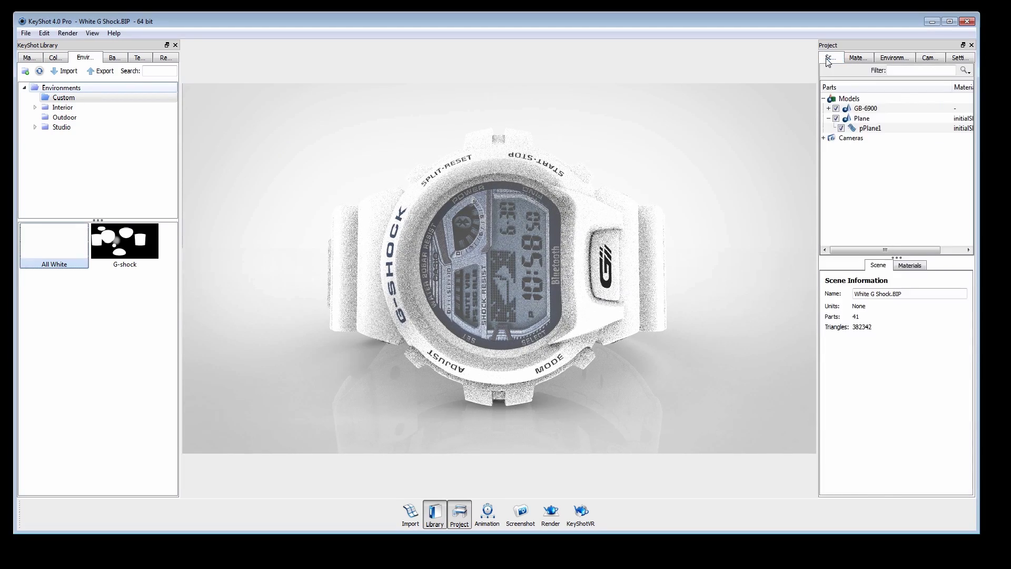
click(857, 107)
right_click(858, 108)
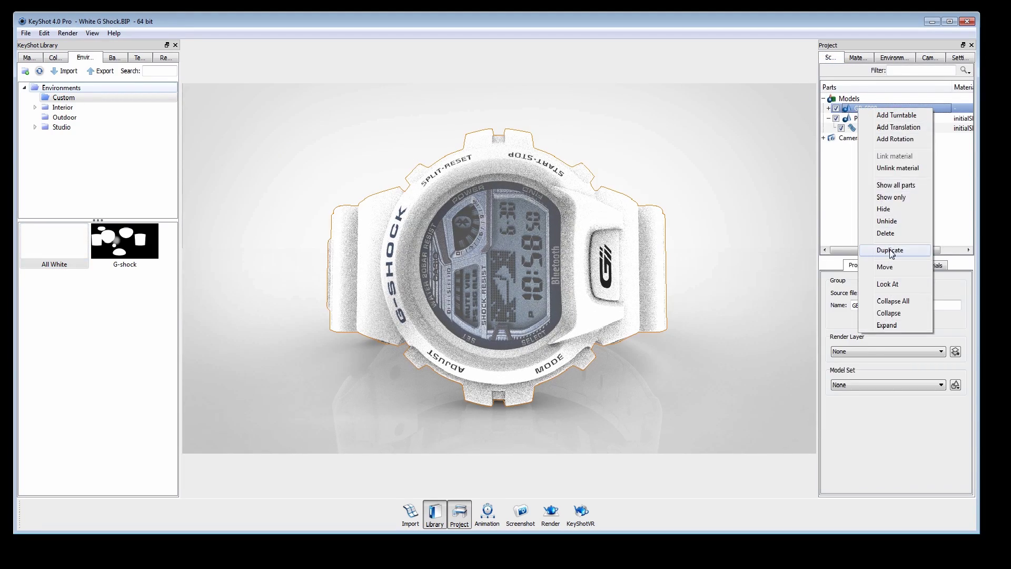
click(876, 249)
click(836, 128)
click(836, 108)
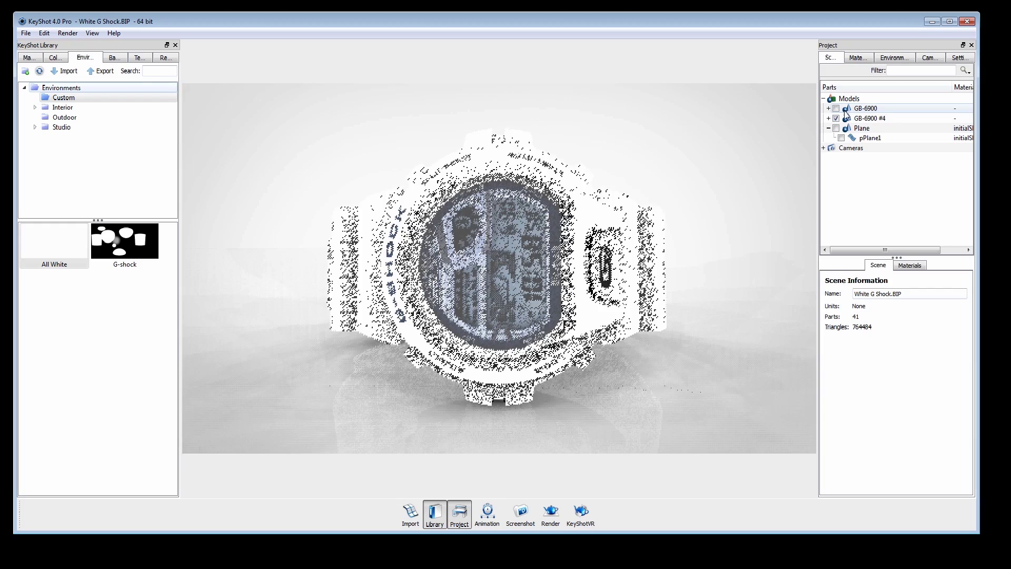
- Select all parts of the duplicated watch model, from the first part through display, and link their materials
click(828, 118)
click(874, 128)
scroll(885, 168, down, 5)
shift+click(871, 206)
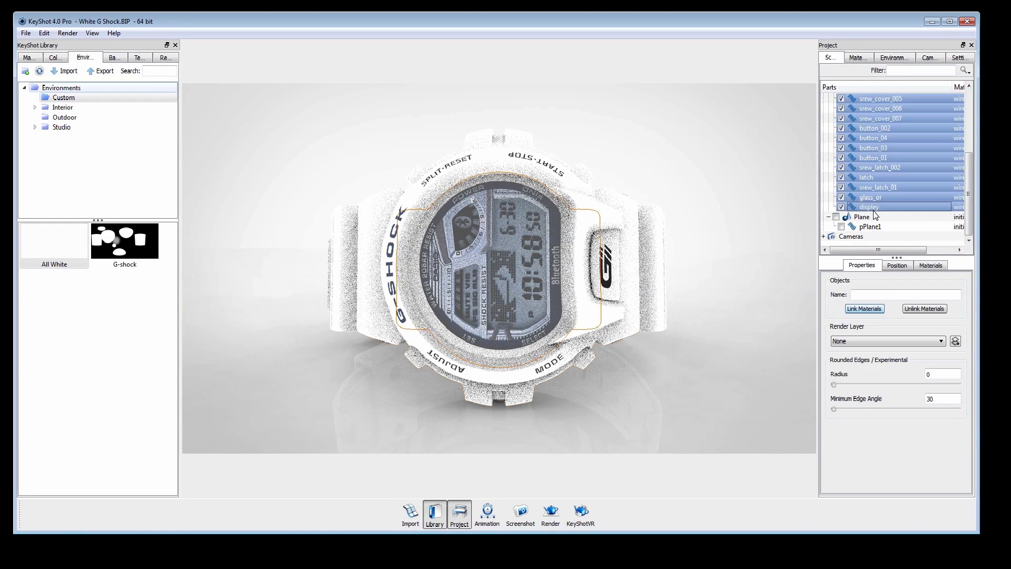
click(870, 309)
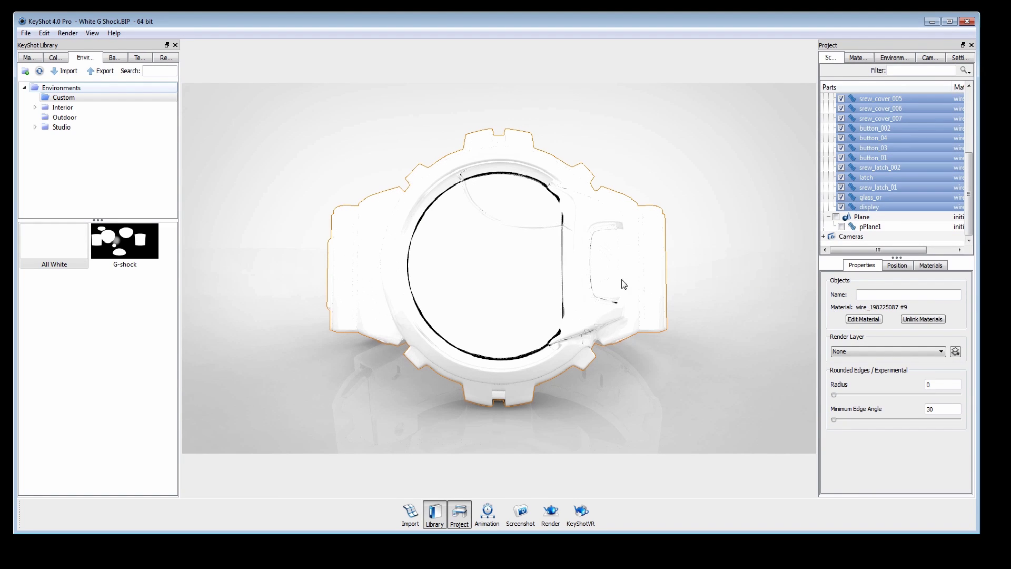
- Change the material type of the duplicated watch's linked material to Diffuse
double_click(608, 275)
click(874, 128)
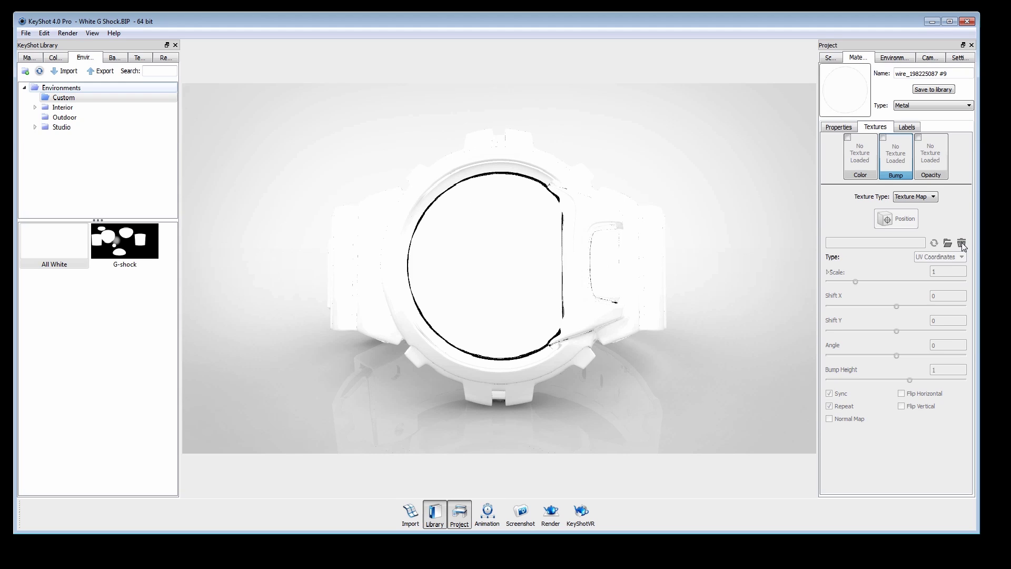
click(926, 106)
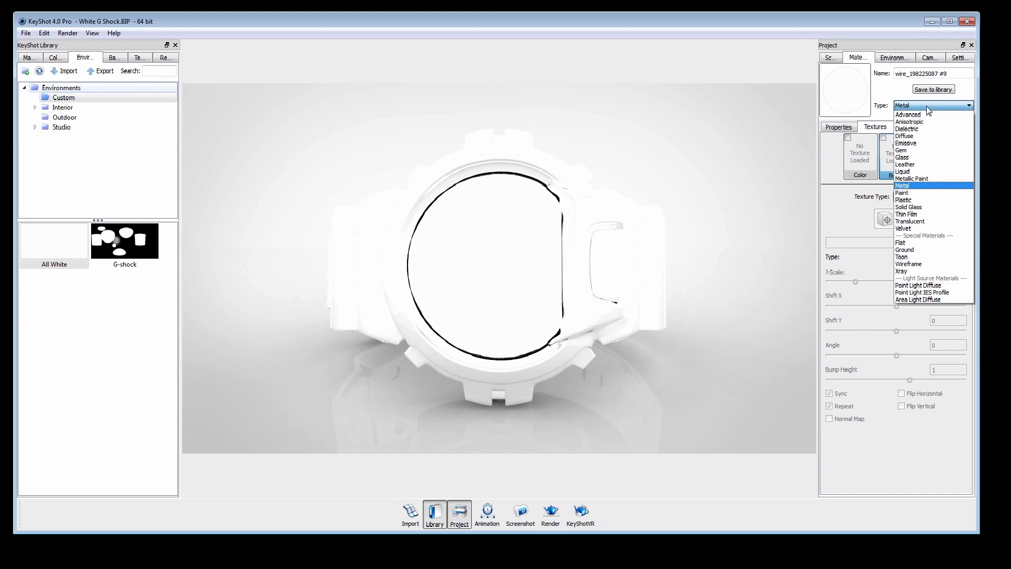
click(918, 136)
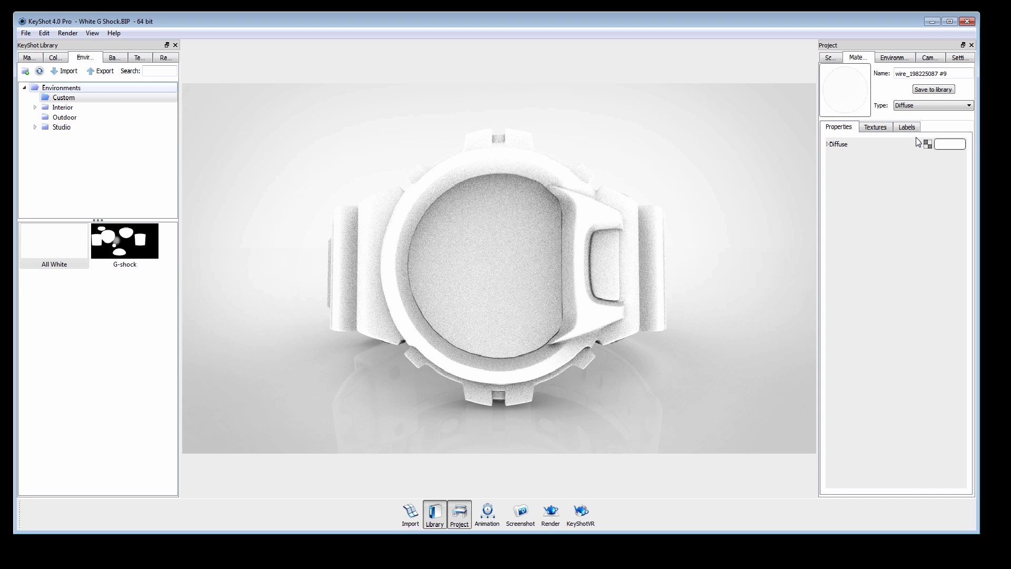
- Set the scene's gamma adjustment to 1
click(960, 57)
double_click(928, 157)
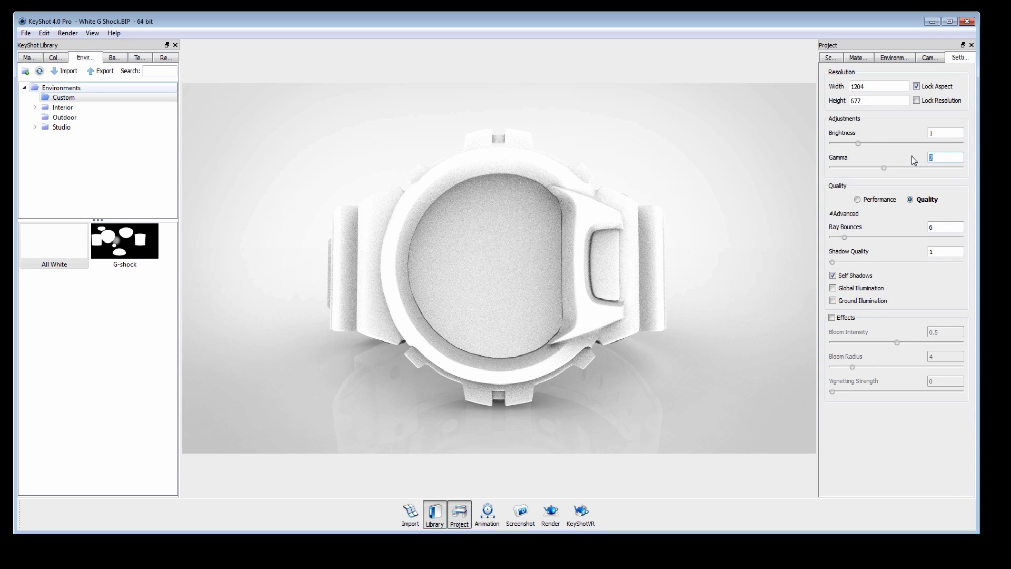
text(1)
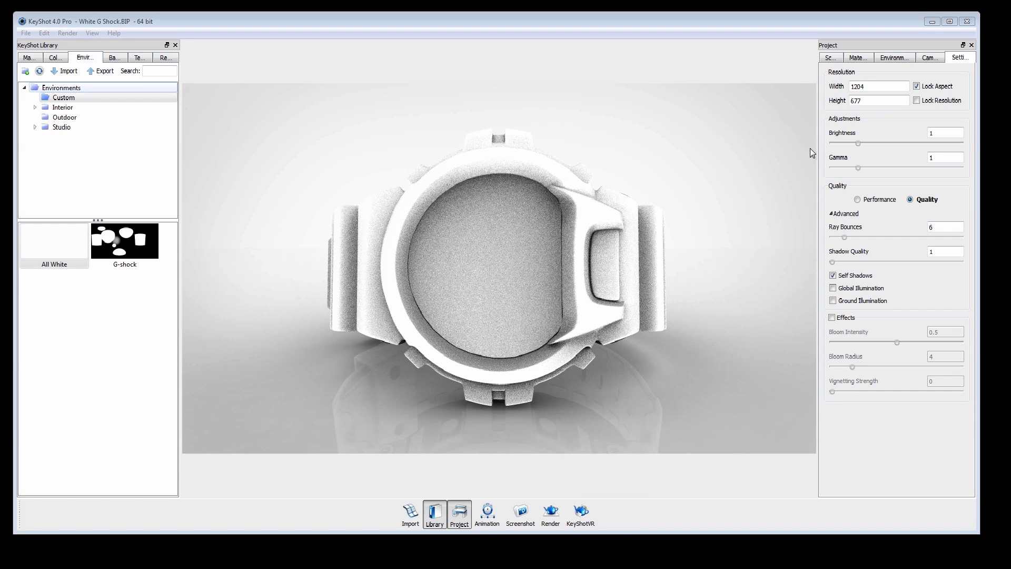
- Collapse the GB-6900 #4 parts and assign that duplicated watch model to render layer Layer 0
click(831, 57)
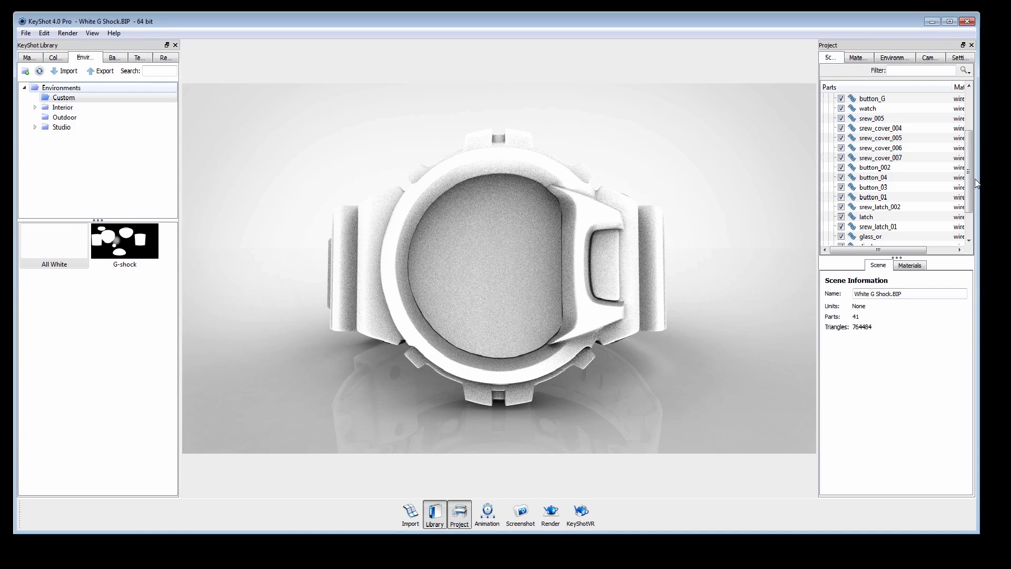
drag(969, 182, 969, 116)
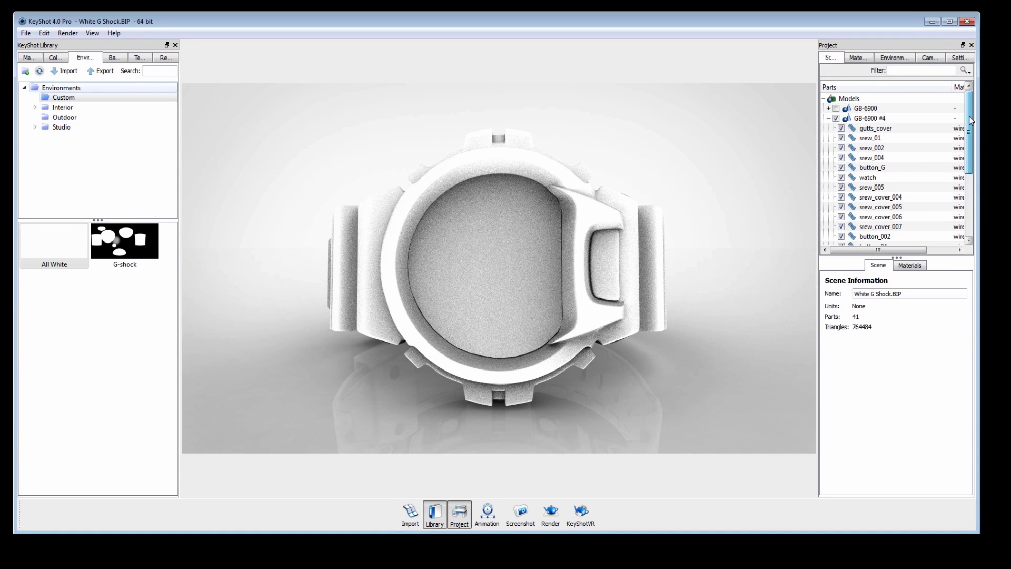
click(828, 118)
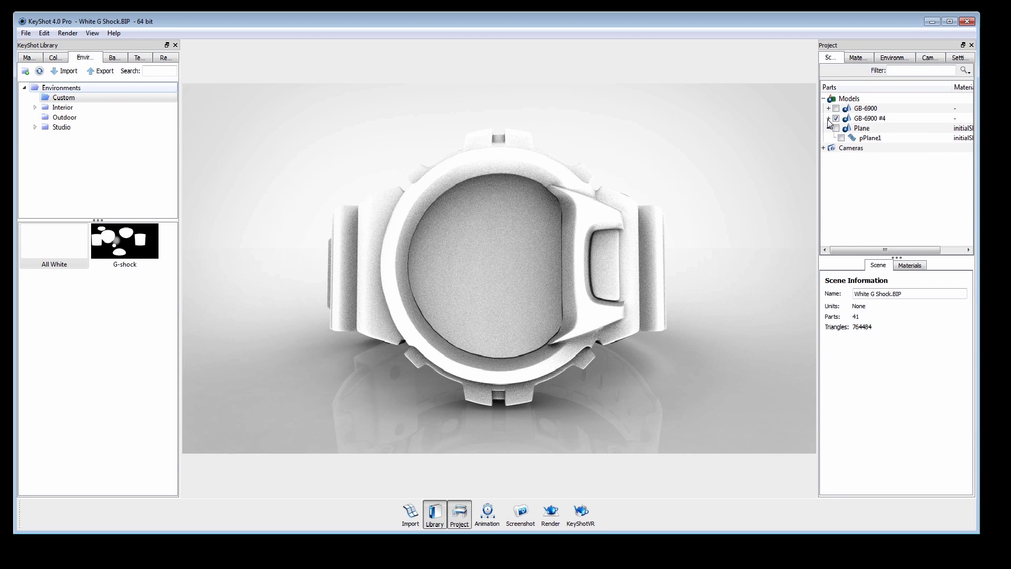
click(860, 119)
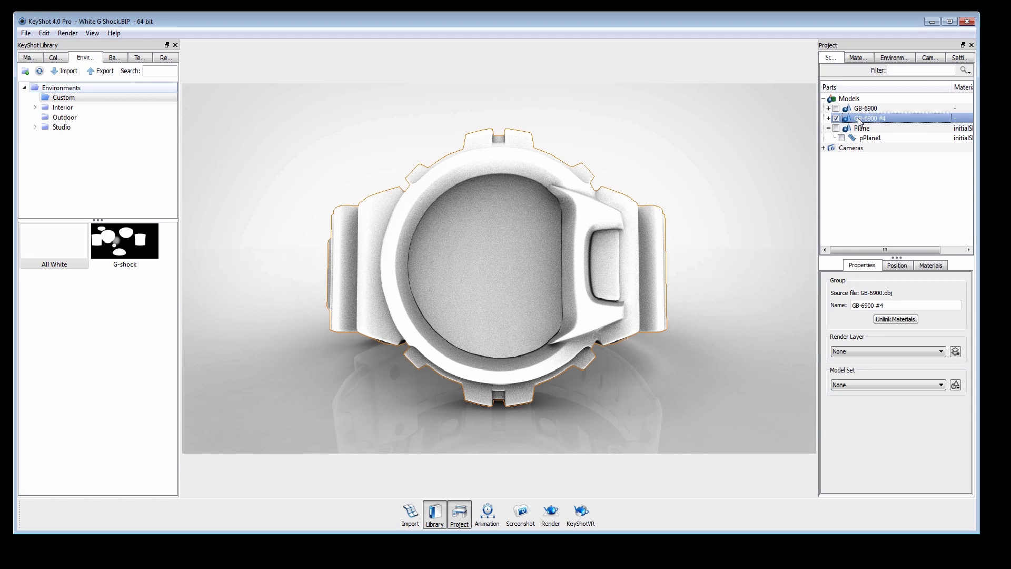
click(924, 352)
click(926, 368)
- Send a still render to the network as a PNG with alpha transparency and the render layers pass enabled
click(551, 514)
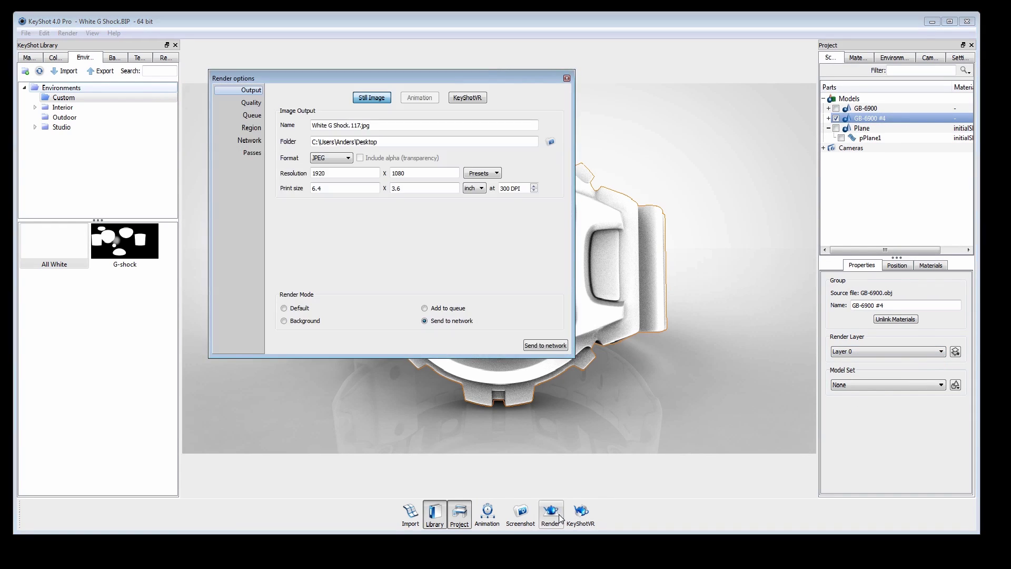
click(345, 158)
click(340, 193)
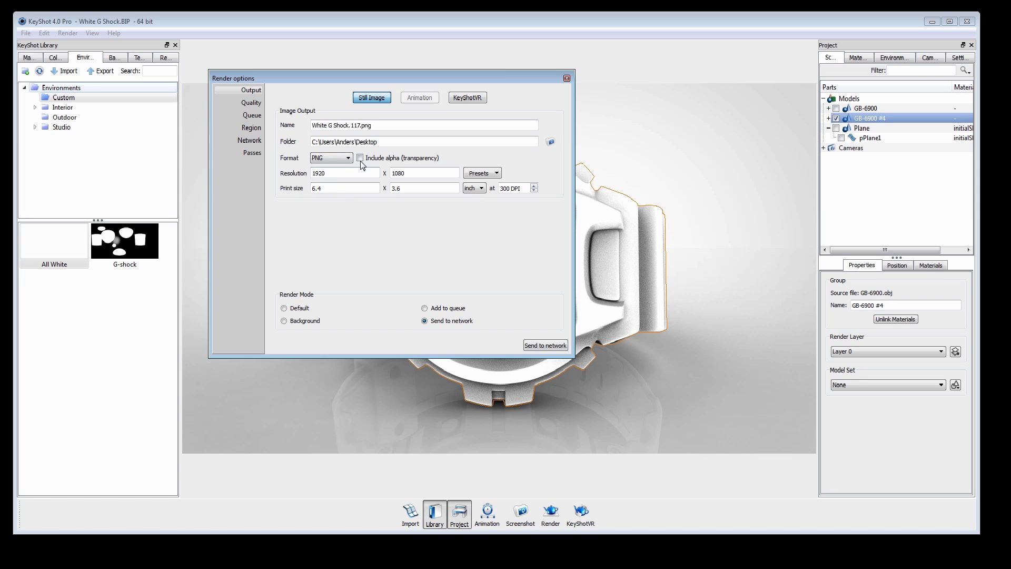
click(252, 152)
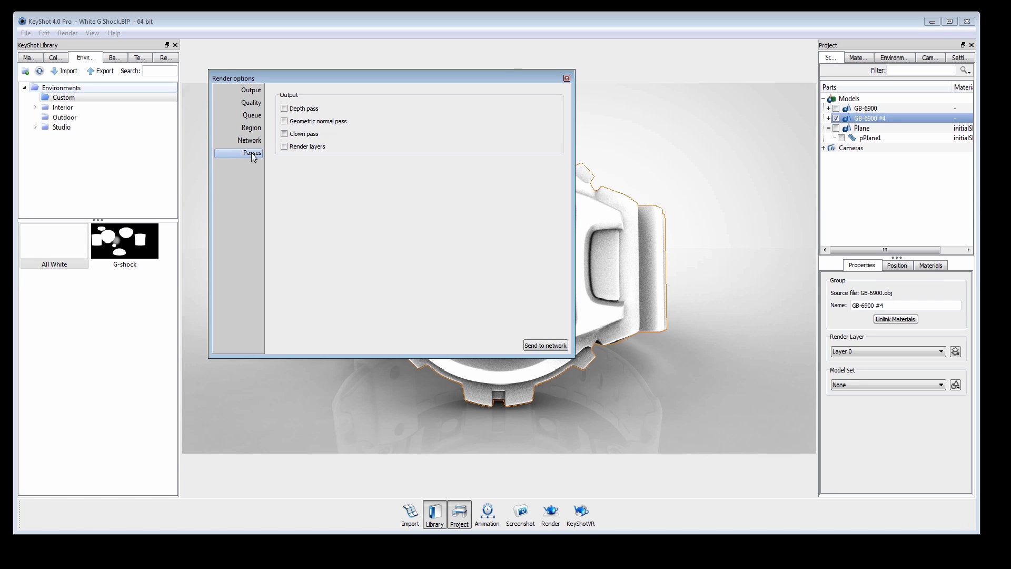
click(291, 148)
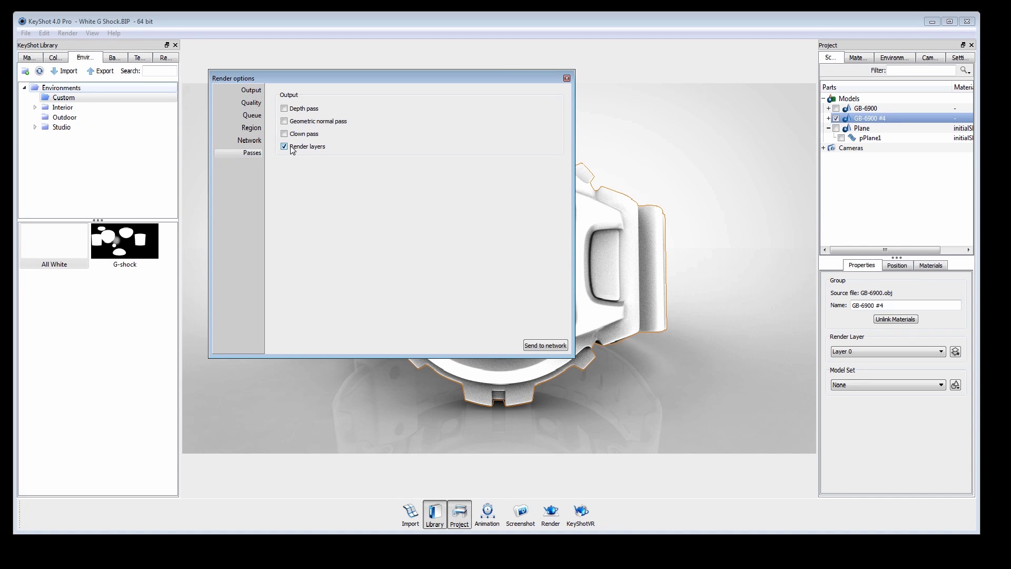
click(251, 90)
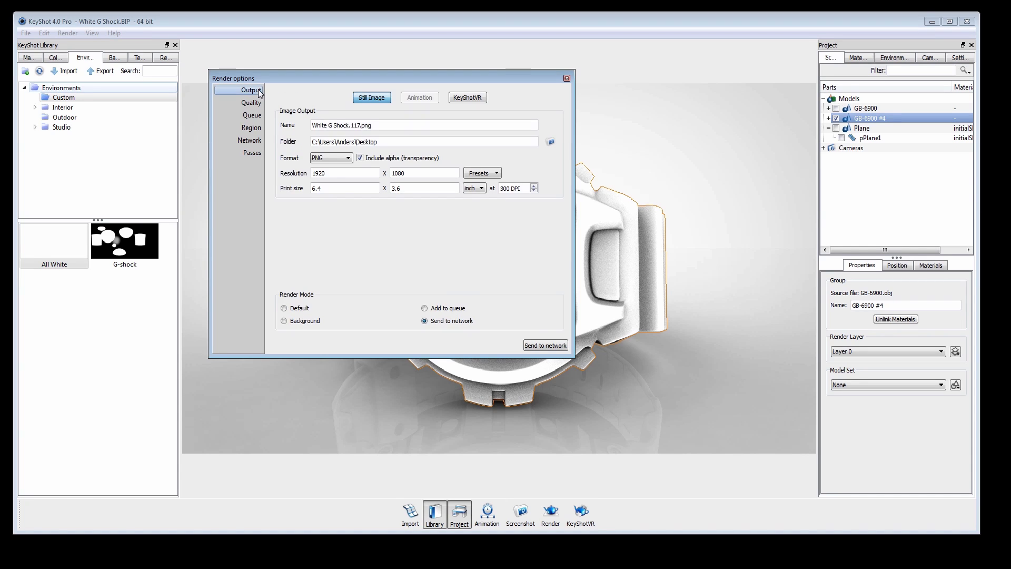
click(542, 347)
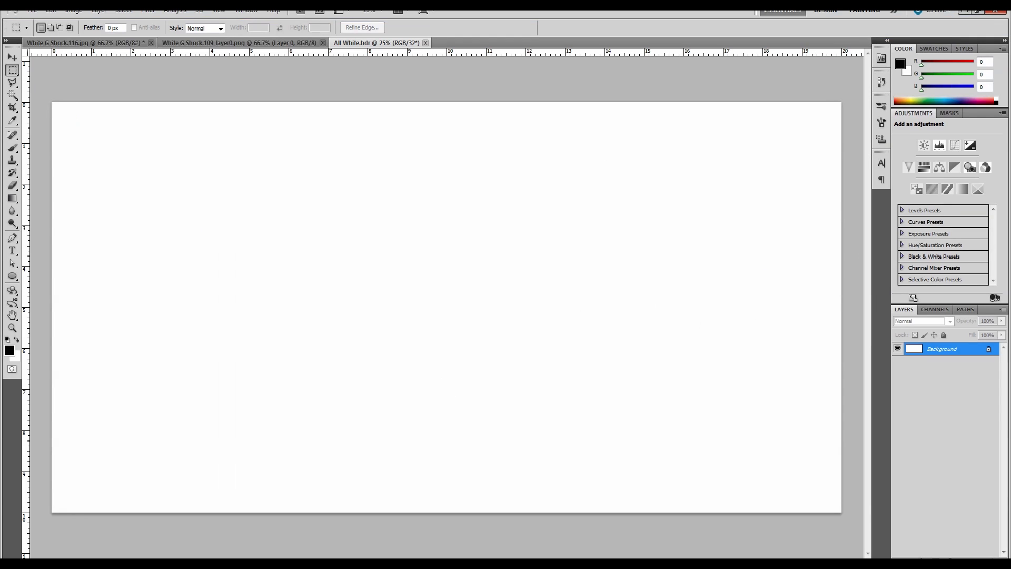
- Switch to Photoshop and copy the whole White G Shock.109_layer0.png shading render into White G Shock.116.jpg as a new layer
click(278, 42)
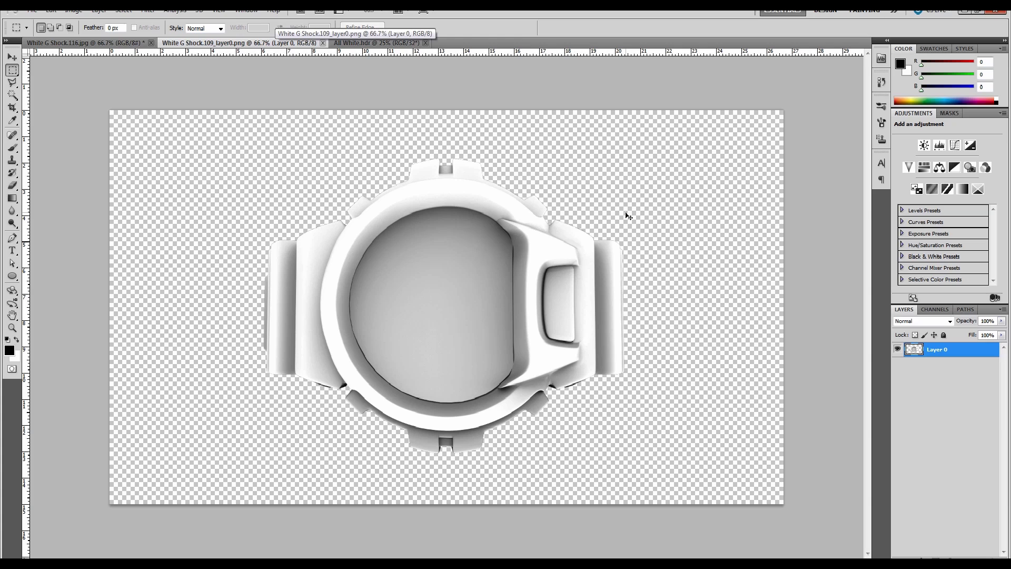
key(ctrl+a)
click(140, 43)
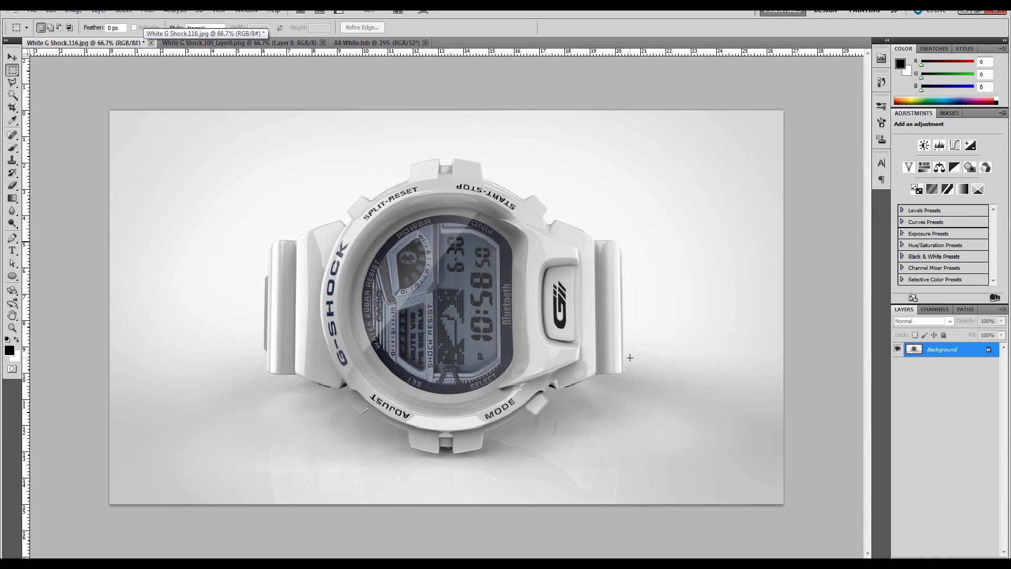
key(ctrl+v)
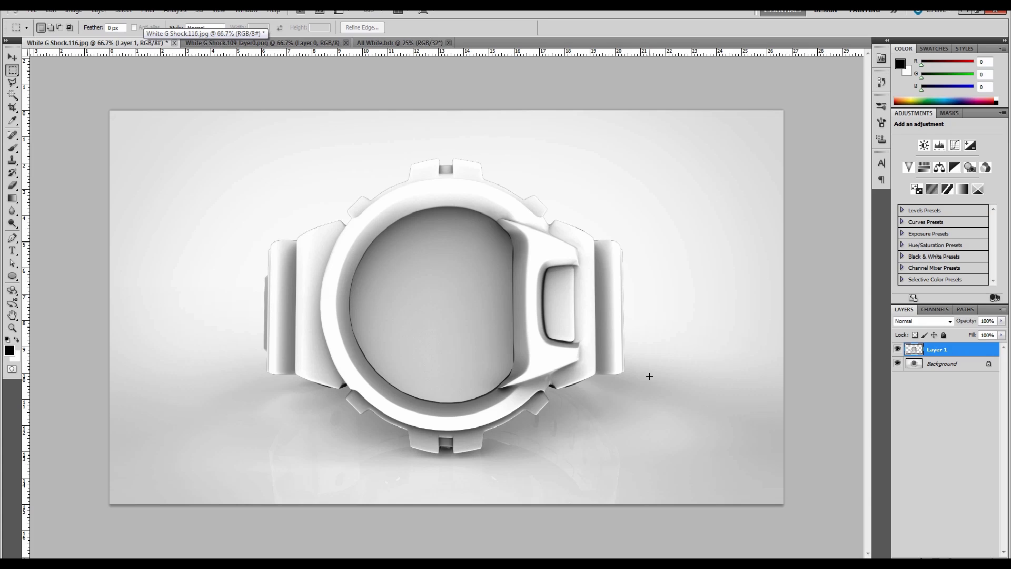
- Defringe the pasted shading layer with a width of 1 pixel
click(98, 11)
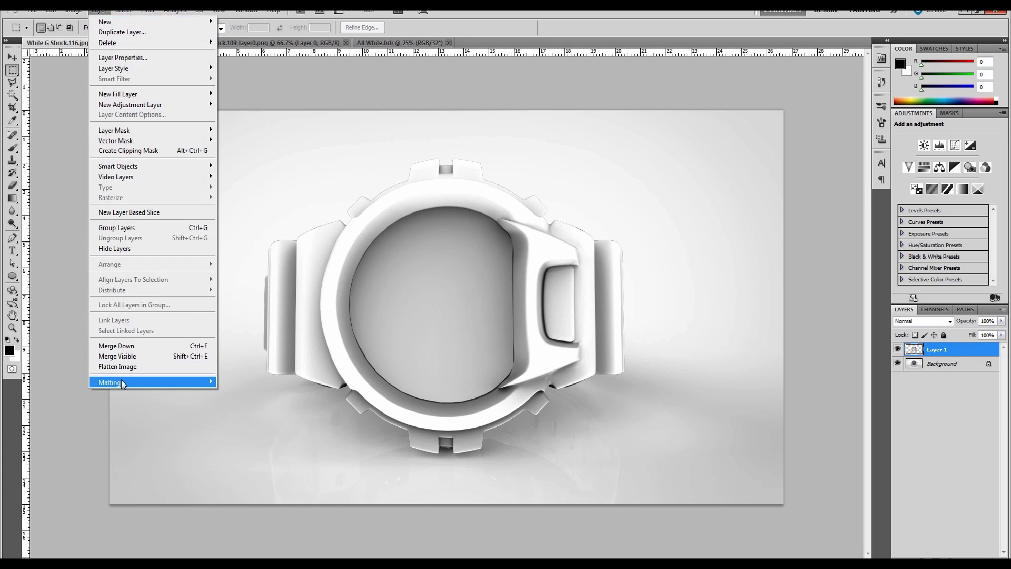
mouse_move(124, 383)
click(77, 394)
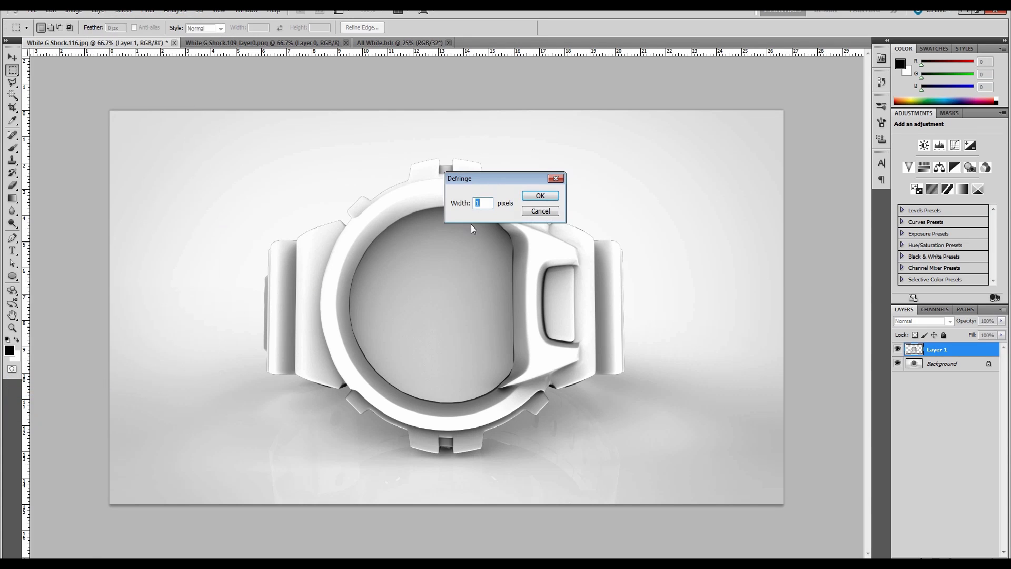
click(528, 200)
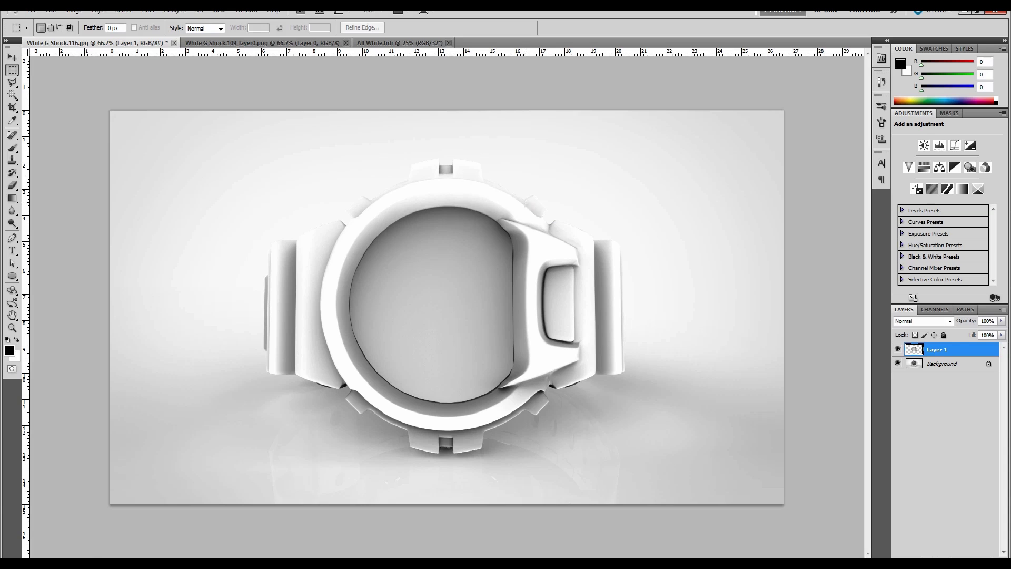
- Blend the shading layer with Multiply and reduce its opacity to about 49%
click(940, 322)
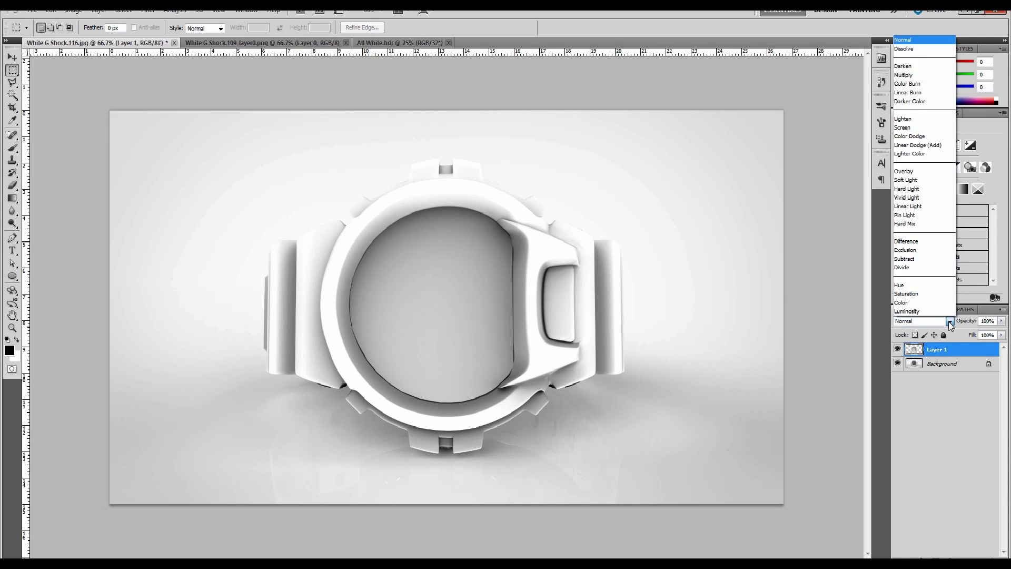
click(935, 75)
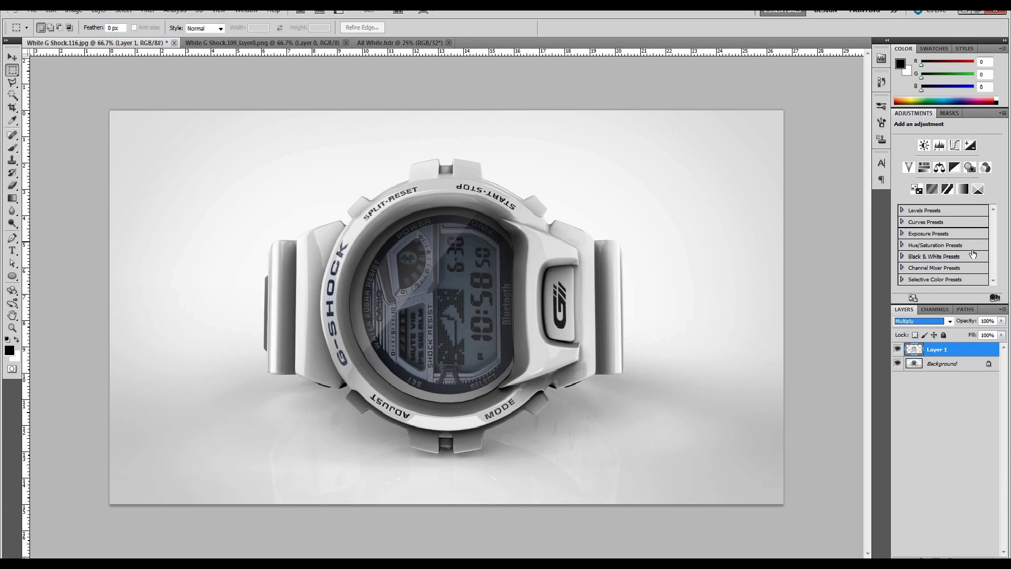
click(1001, 321)
drag(1002, 334, 975, 335)
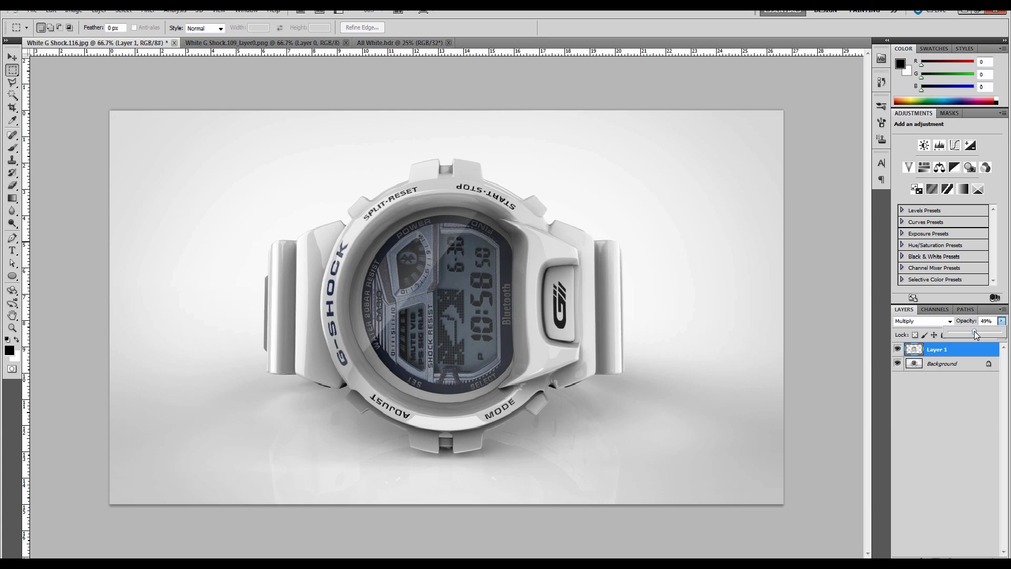
click(953, 403)
- Hide Layer 1 and show it again to compare the watch with and without the shading pass
click(898, 350)
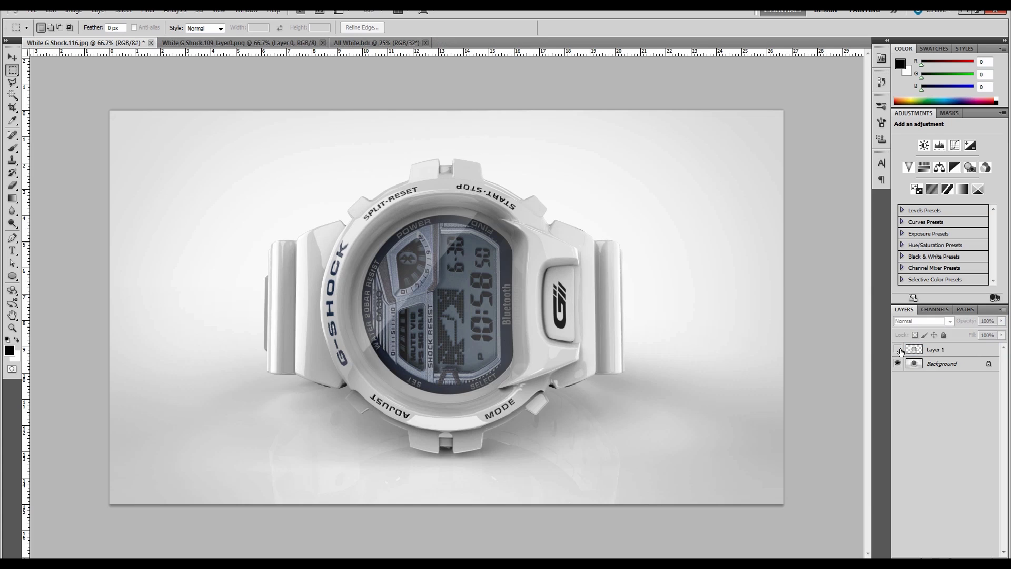
click(898, 350)
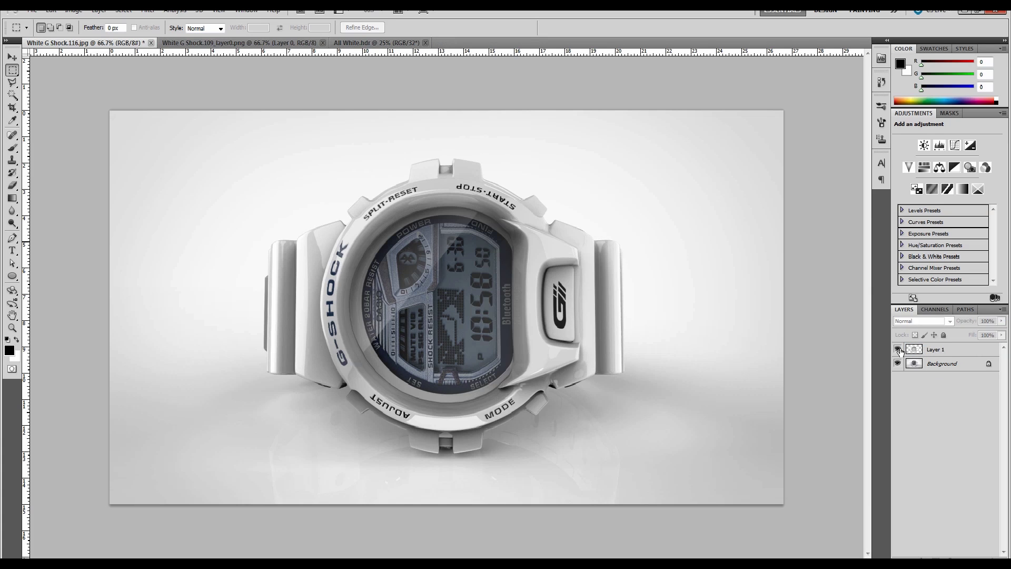